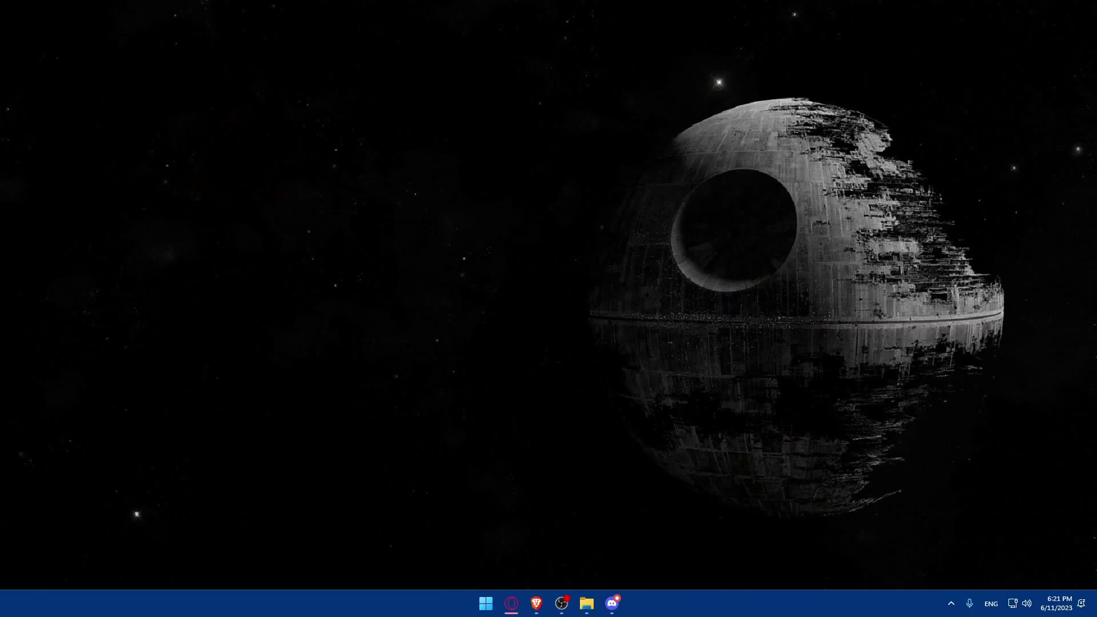
Launch Discord from the Windows Start search by typing 'dis'.
key(super)
text(dis)
key(Return)
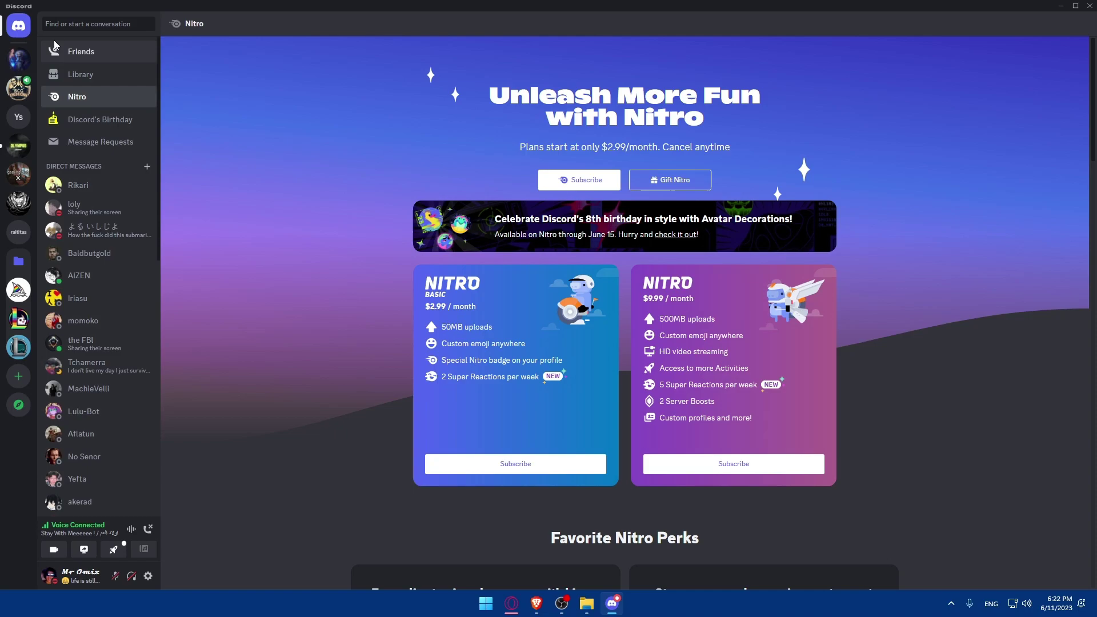
click(18, 376)
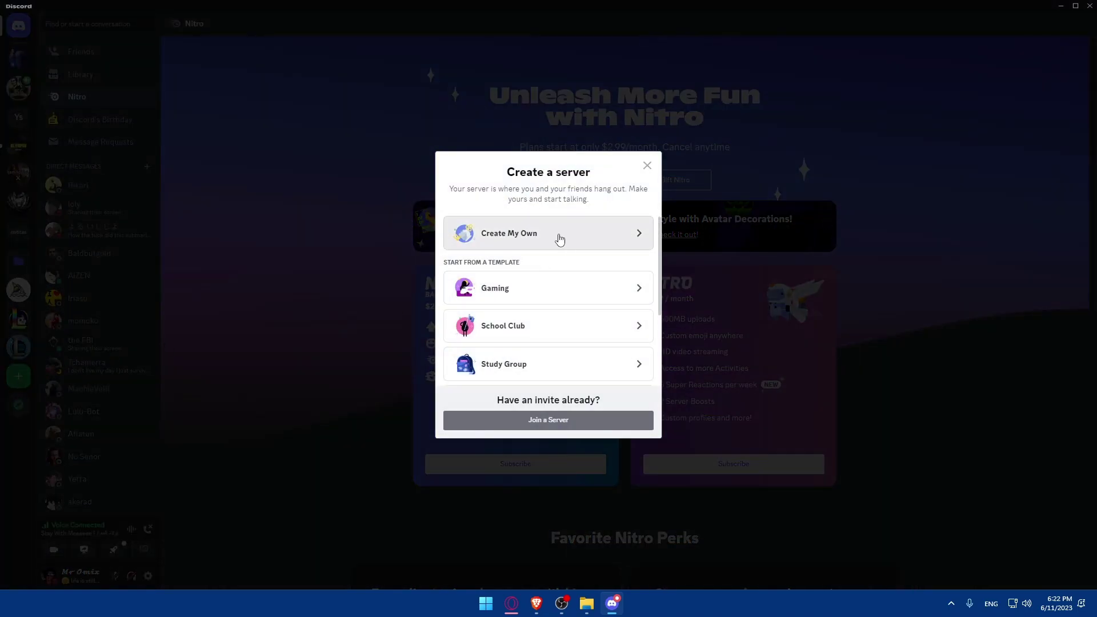
click(560, 240)
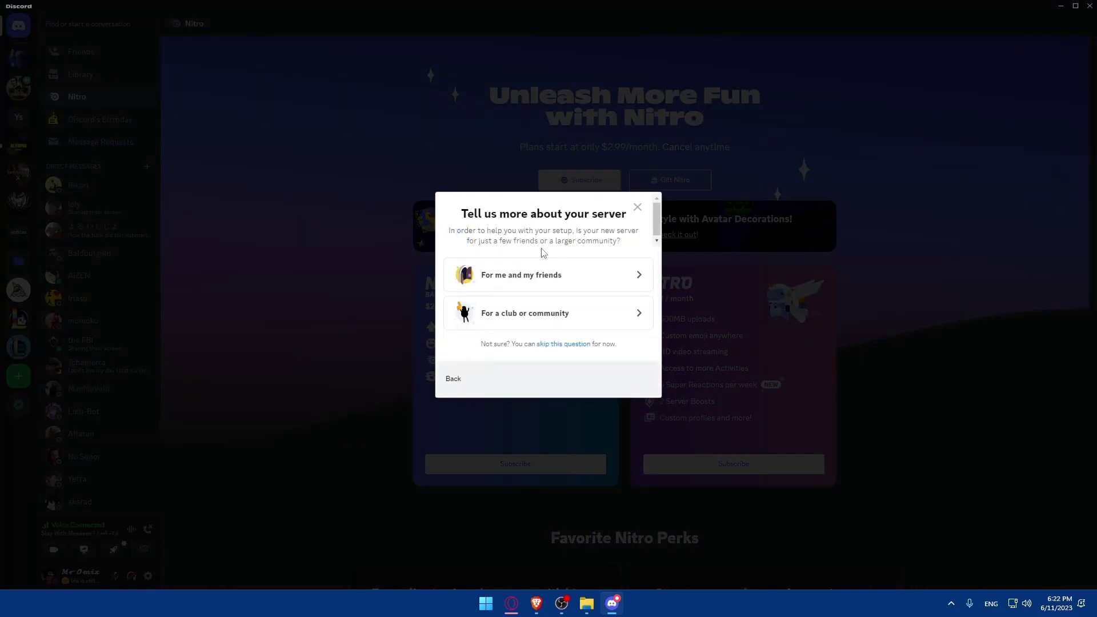
click(561, 277)
triple_click(488, 326)
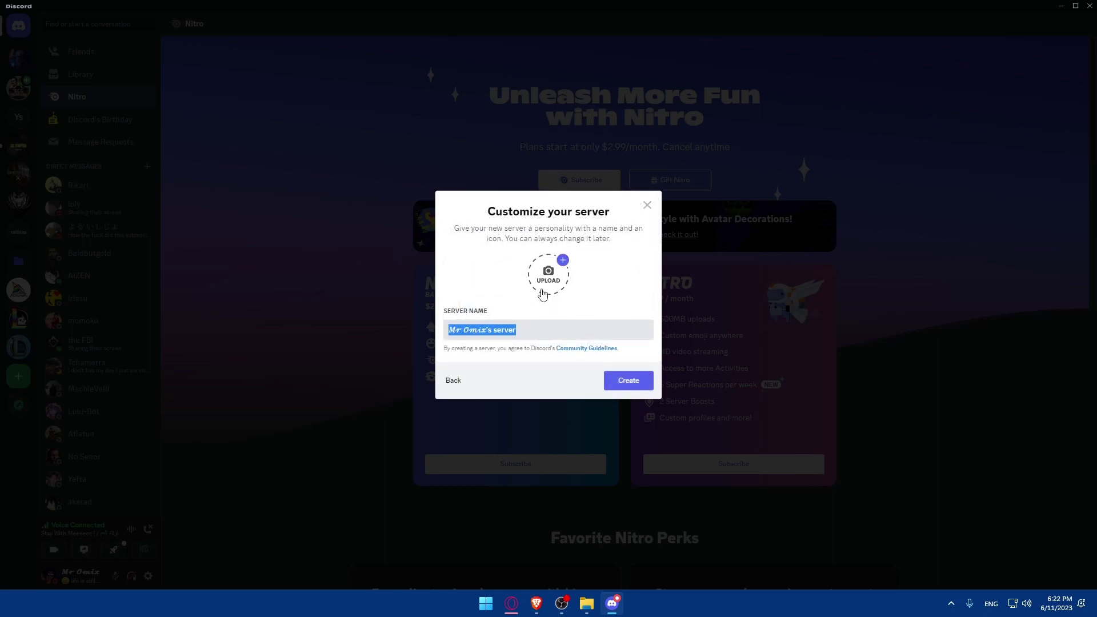
click(648, 205)
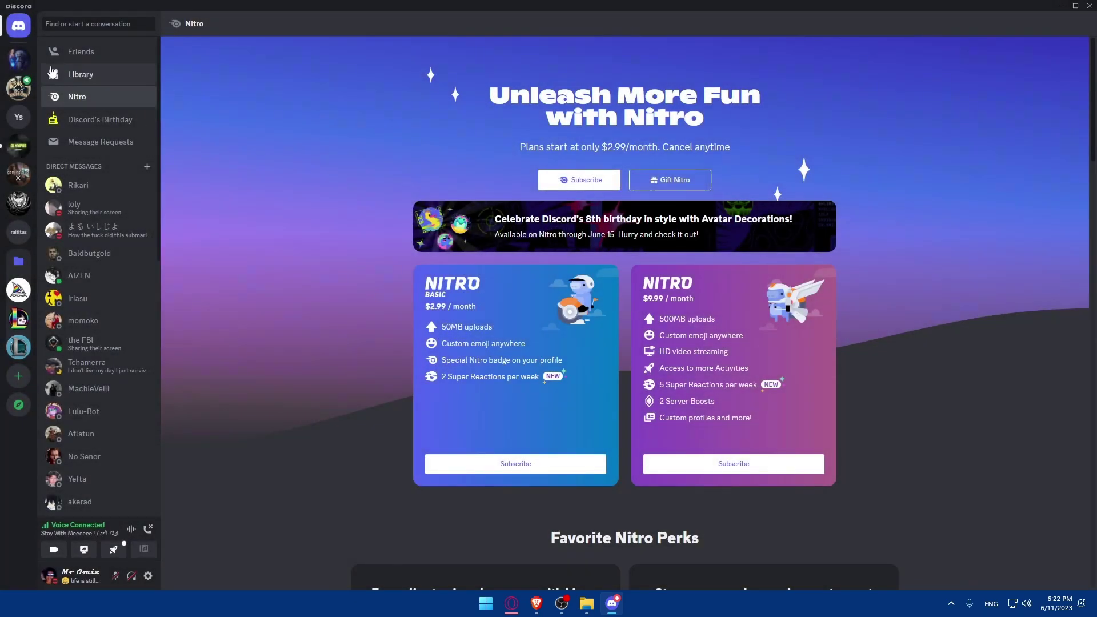
Open the Test server's #general channel and clear the stray dash from the message box.
click(27, 64)
scroll(495, 338, up, 2)
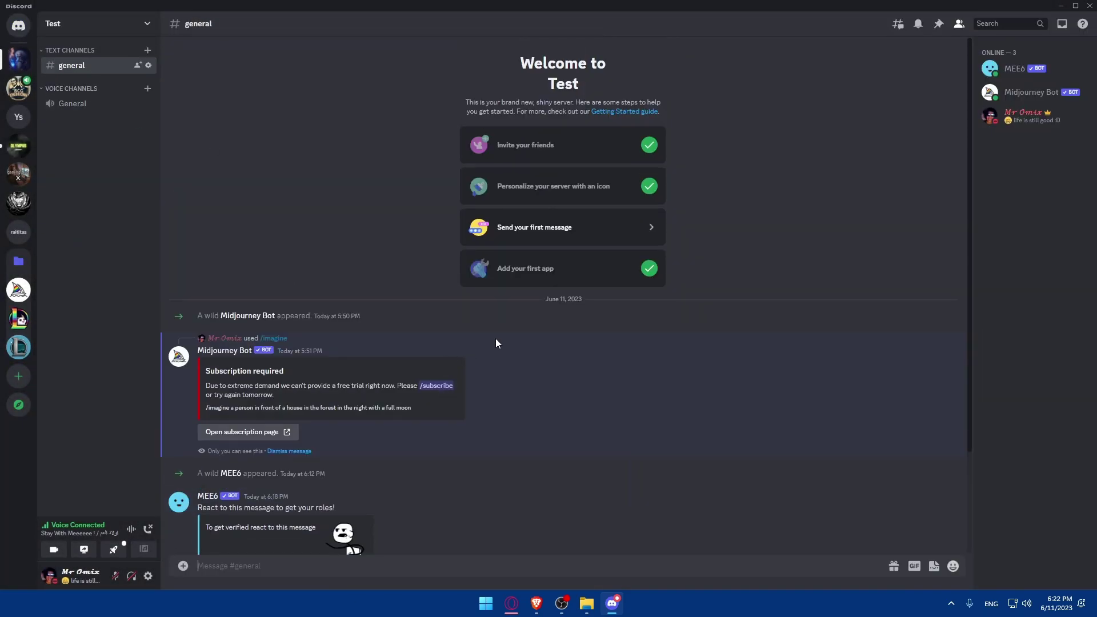
scroll(500, 355, down, 2)
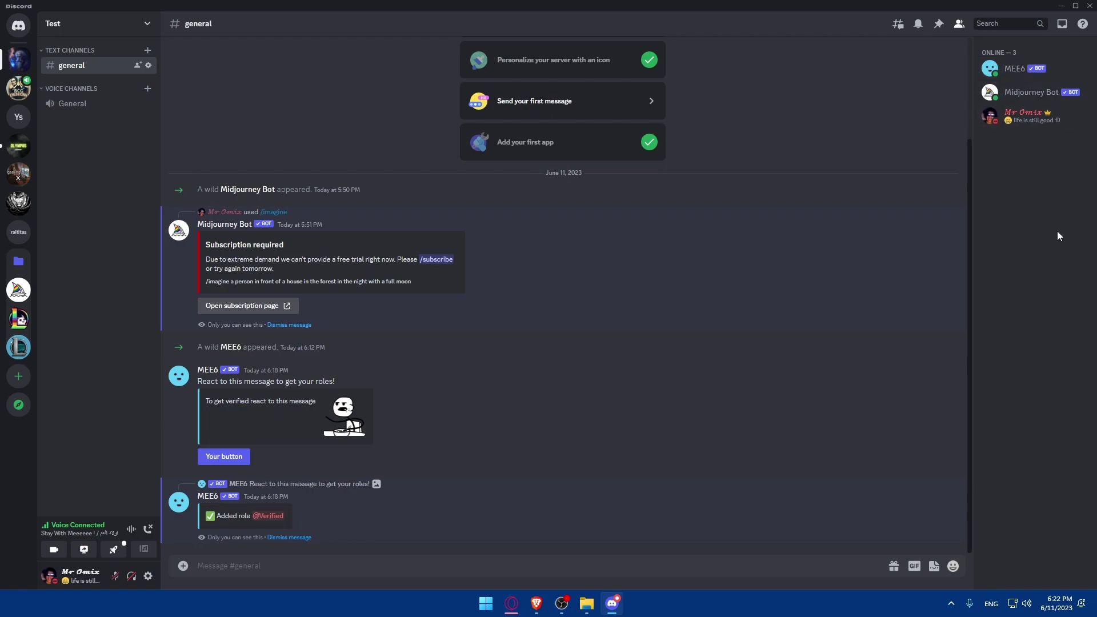
text(-)
key(BackSpace)
Bring up the Test server's name dropdown menu.
click(145, 24)
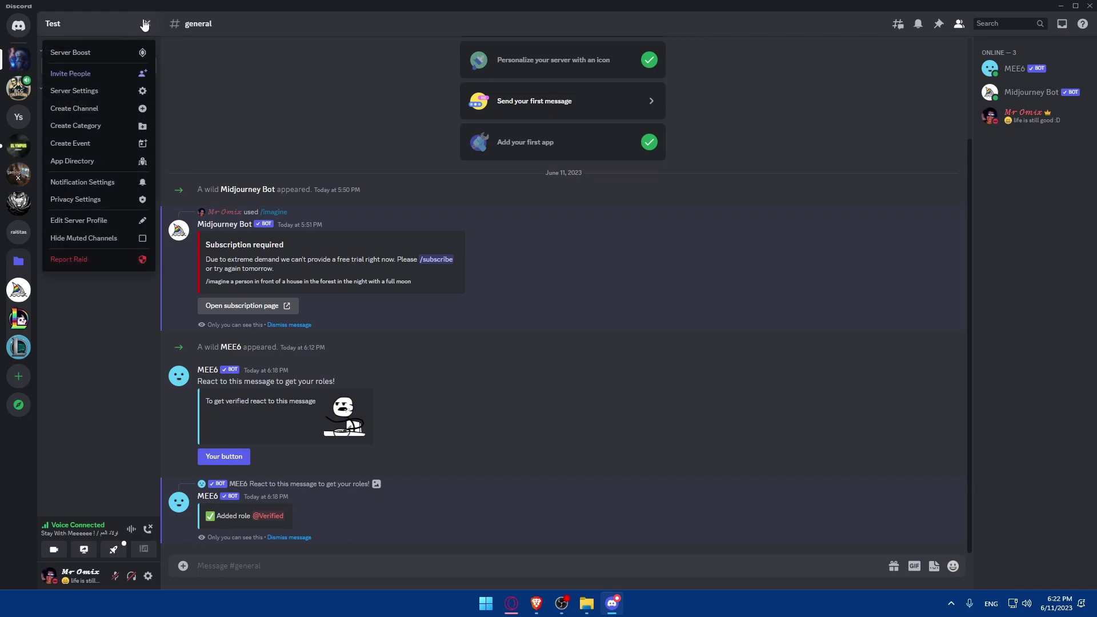
click(107, 24)
click(146, 25)
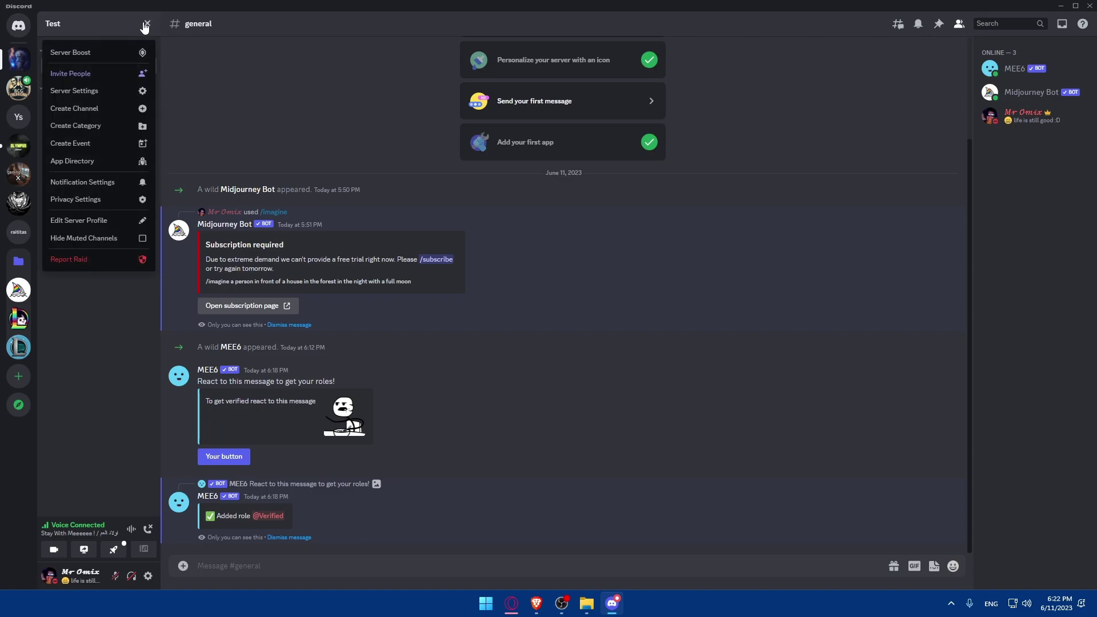
Search the App Directory for 'mee6' and open the MEE6 details page.
click(97, 170)
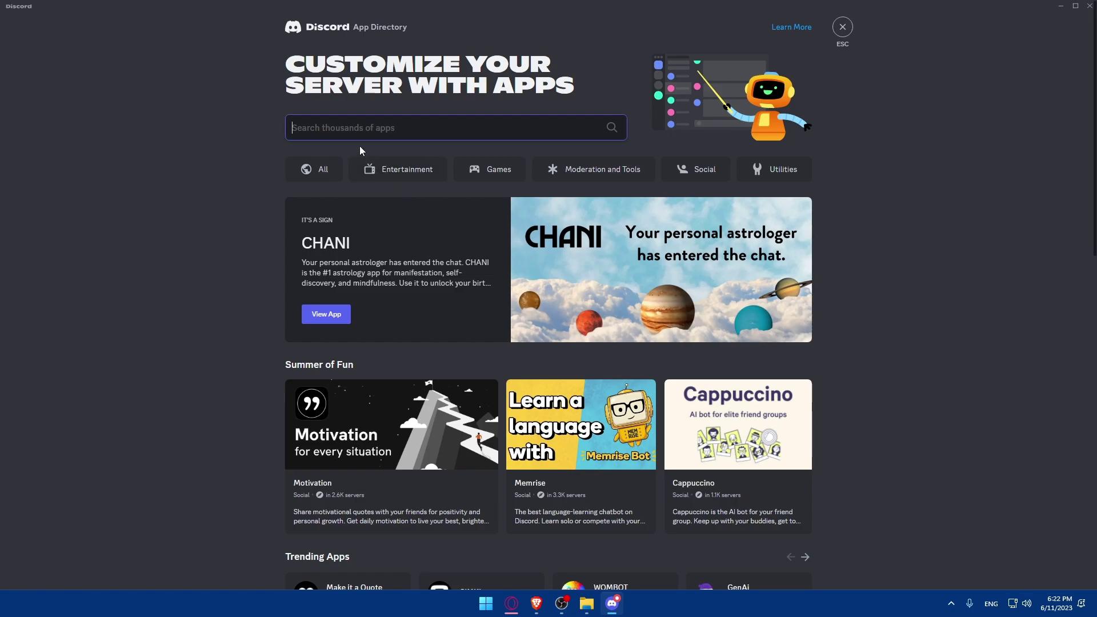
text(mee6)
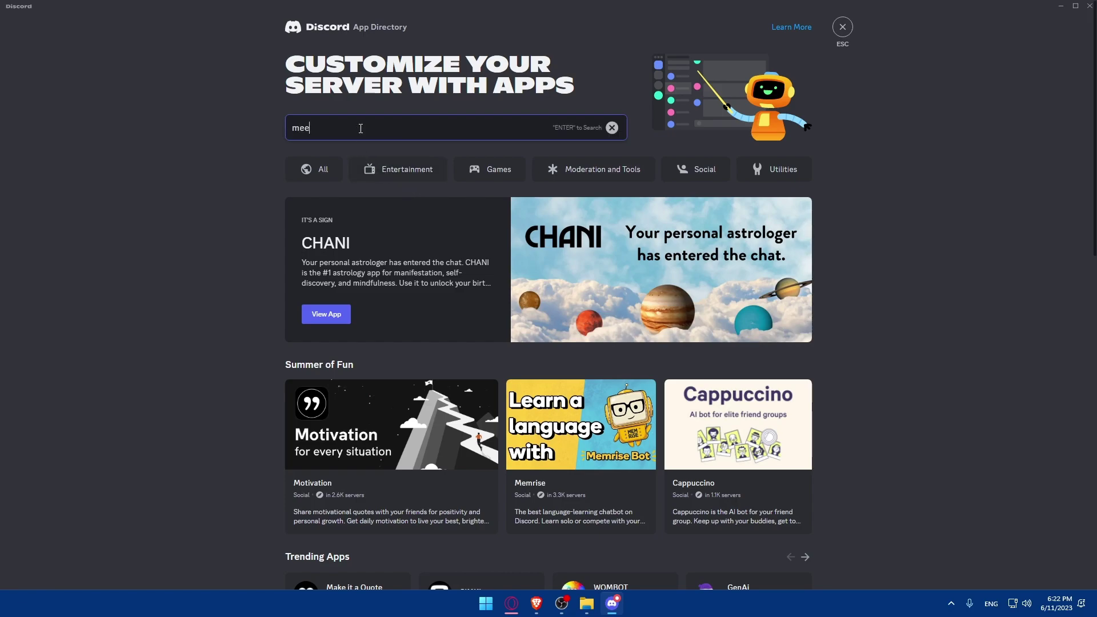
key(Return)
click(514, 158)
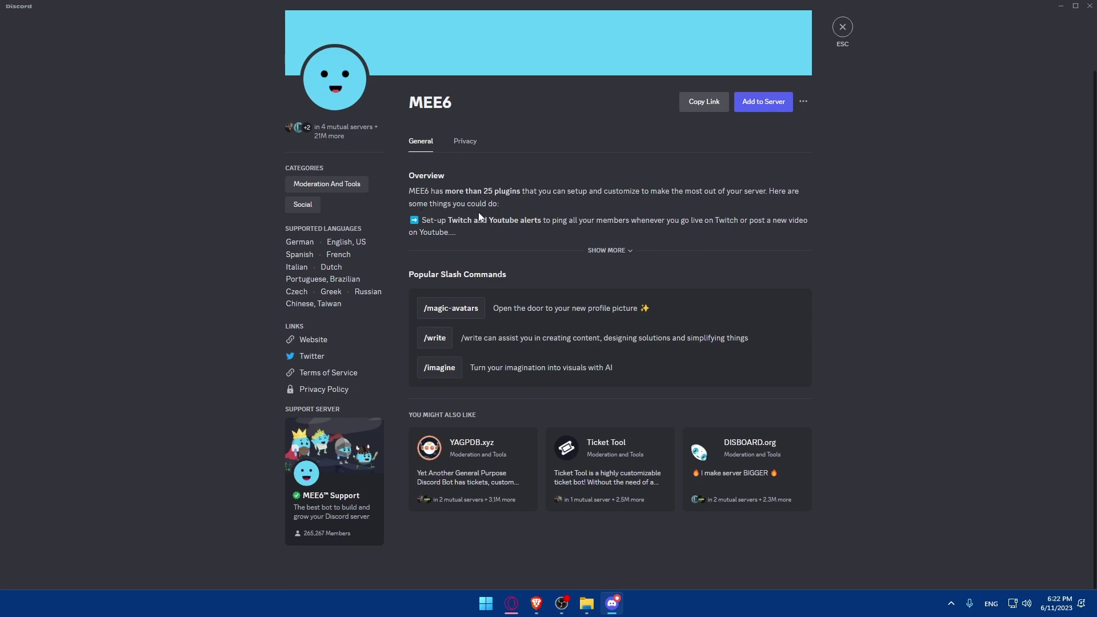
Expand MEE6's full overview with Show More and read through it.
mouse_move(483, 192)
mouse_down()
mouse_move(727, 205)
mouse_move(807, 195)
mouse_move(489, 192)
mouse_move(463, 220)
mouse_move(412, 221)
mouse_move(530, 386)
mouse_move(444, 259)
mouse_move(486, 365)
mouse_move(406, 365)
mouse_up()
click(523, 205)
click(612, 250)
click(406, 365)
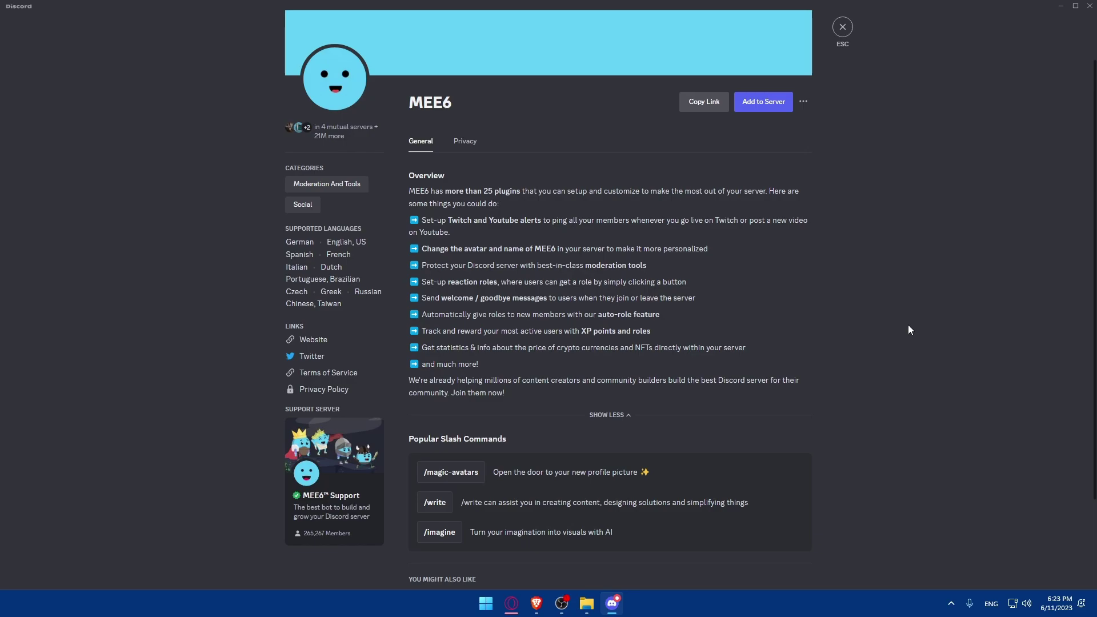
scroll(507, 368, down, 2)
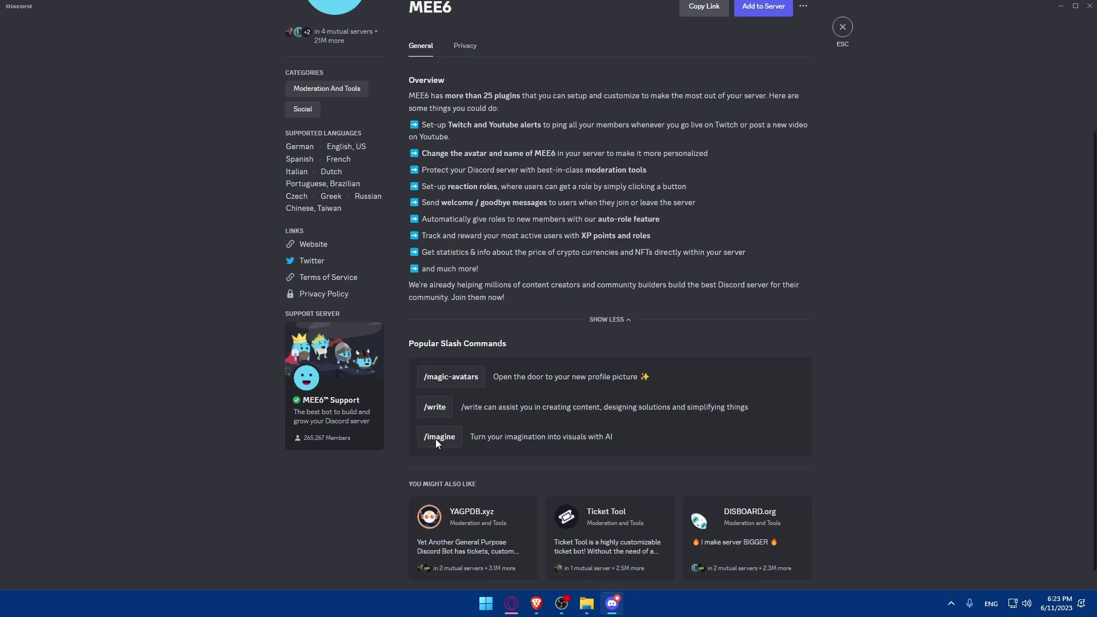
scroll(447, 447, up, 3)
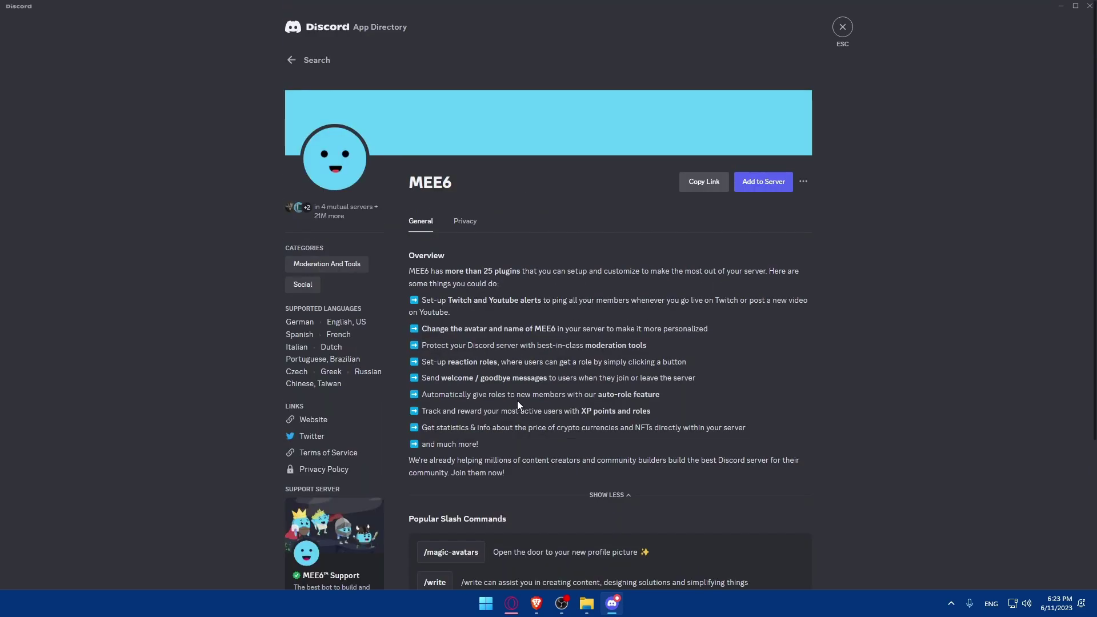
scroll(518, 401, down, 2)
scroll(518, 402, up, 2)
Choose Add to Server on MEE6 and confirm opening the external mee6.xyz link.
click(760, 183)
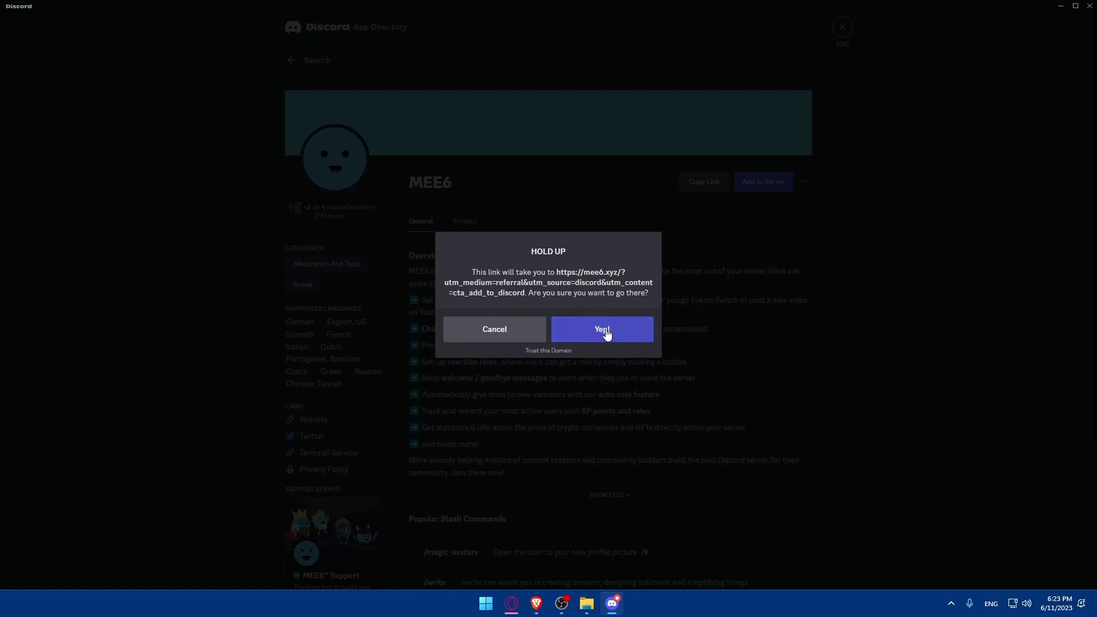
click(588, 384)
click(536, 604)
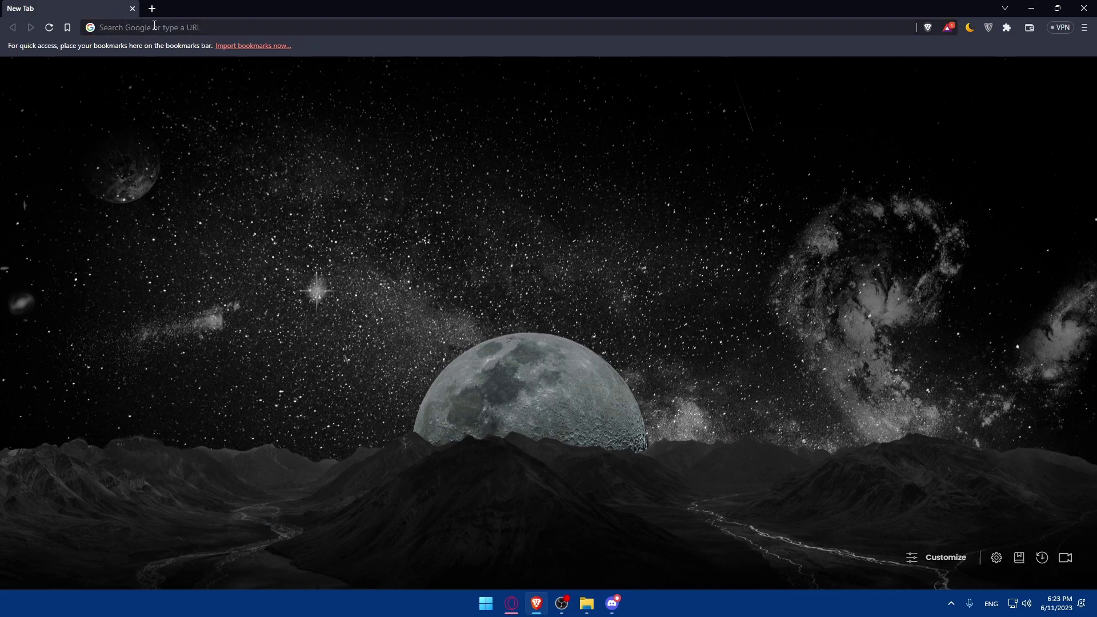
click(615, 610)
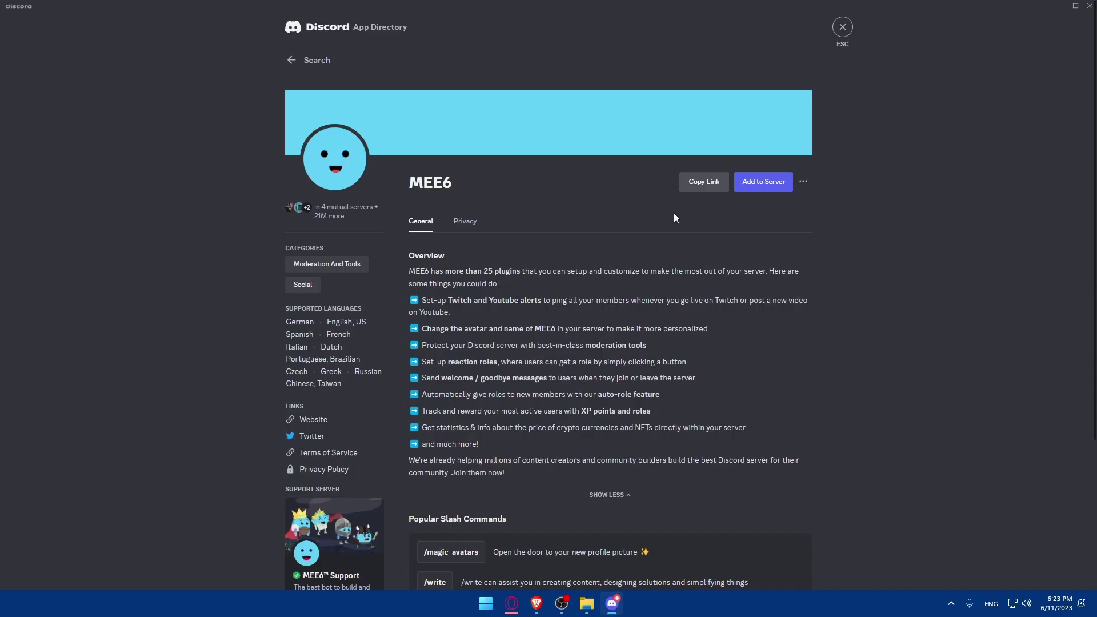
Copy the MEE6 app link and load it from Brave's address bar.
click(703, 183)
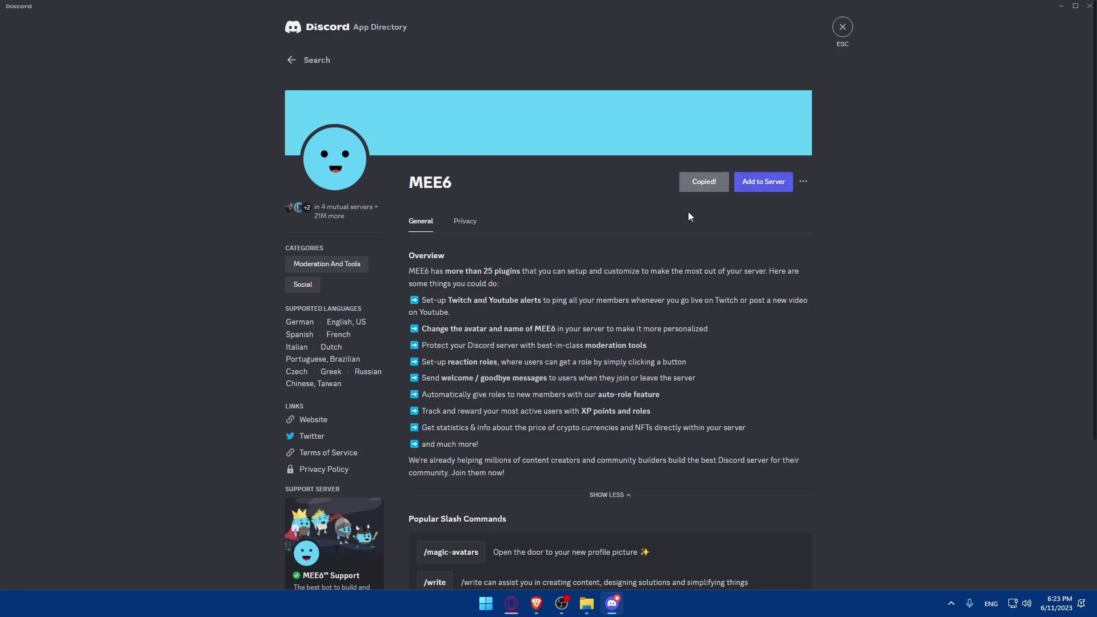
click(537, 605)
click(206, 27)
key(ctrl+v)
key(Return)
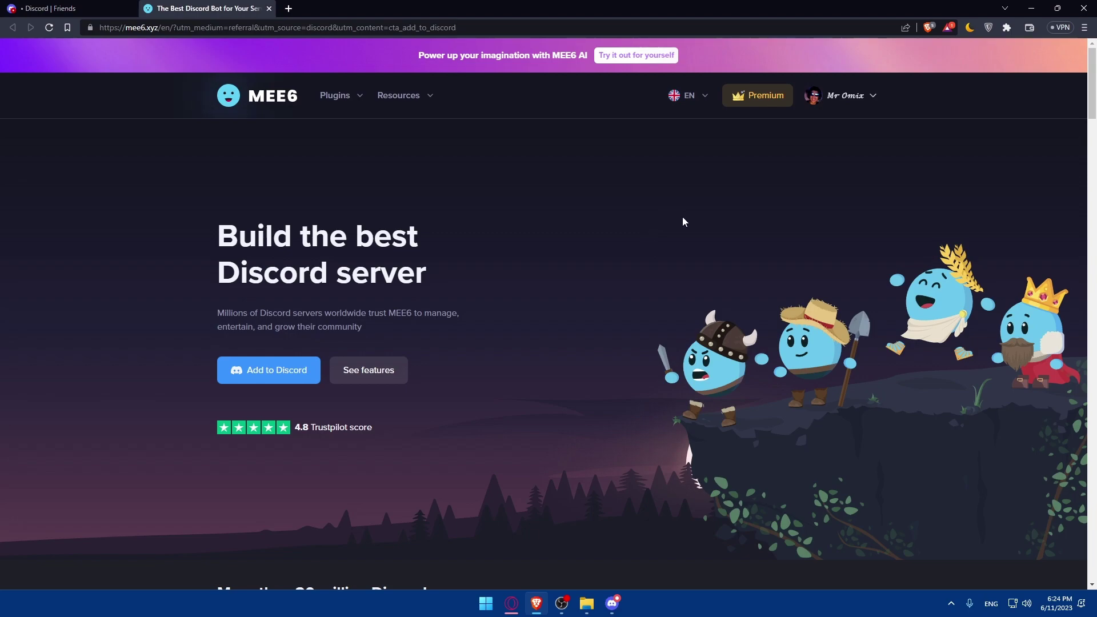
Start adding MEE6 from Discord and pick the Test server in the server picker.
click(612, 603)
click(257, 380)
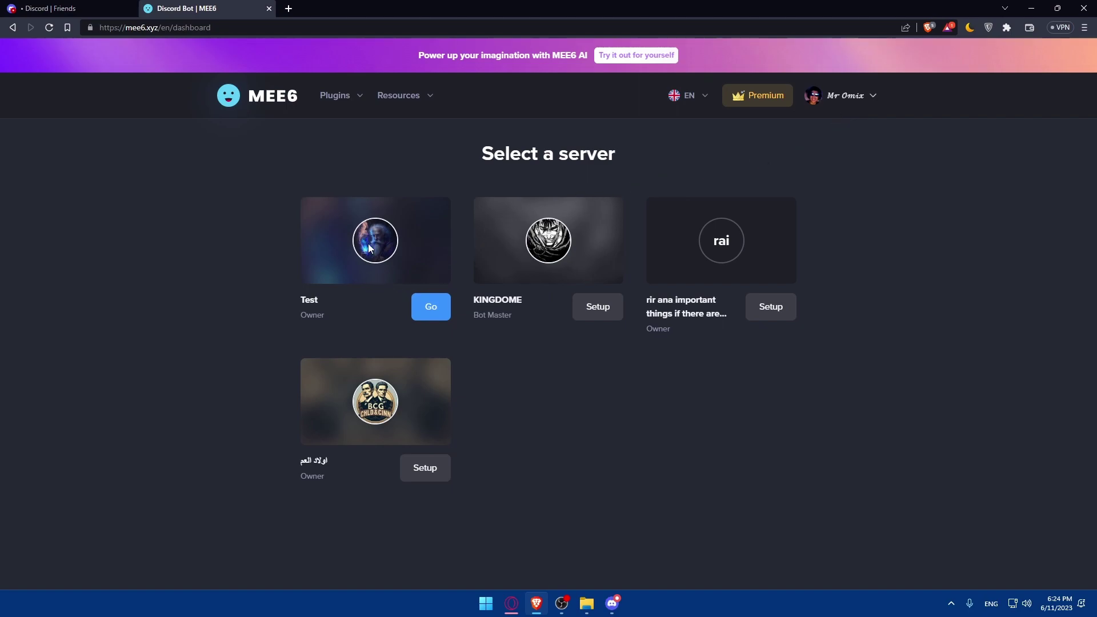
click(434, 305)
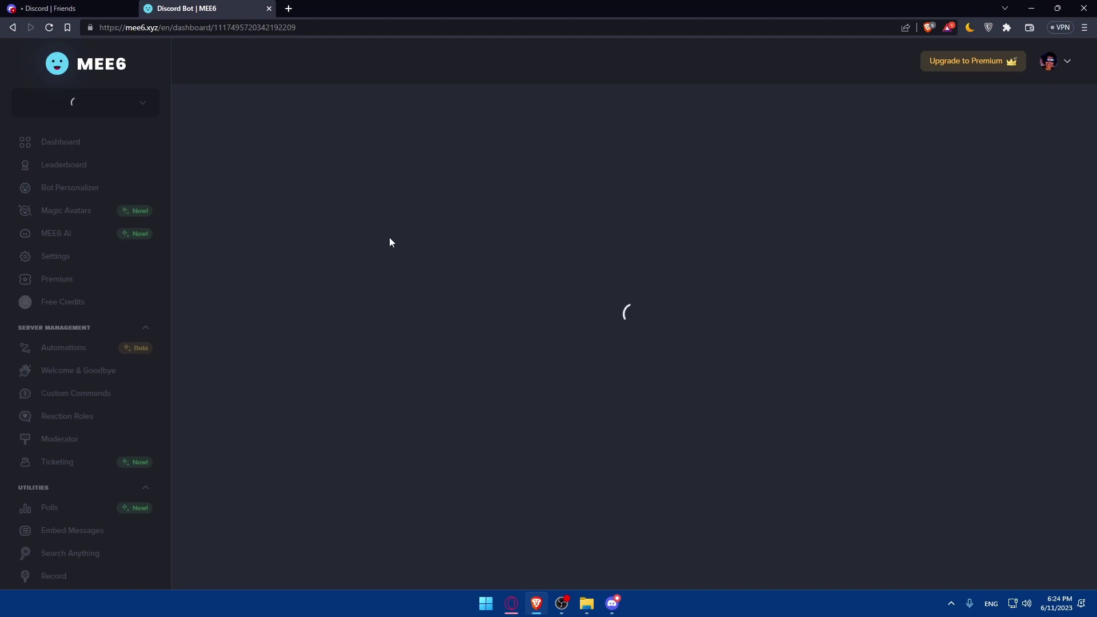
Close Discord's App Directory and go back to MEE6's 'Select a server' page.
click(612, 604)
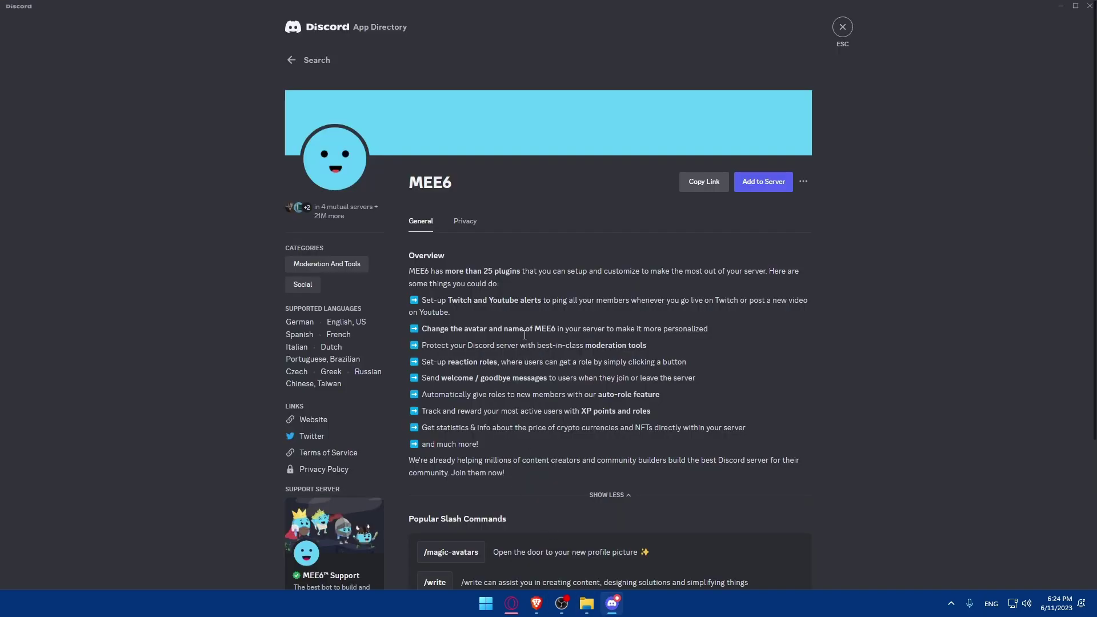
click(840, 28)
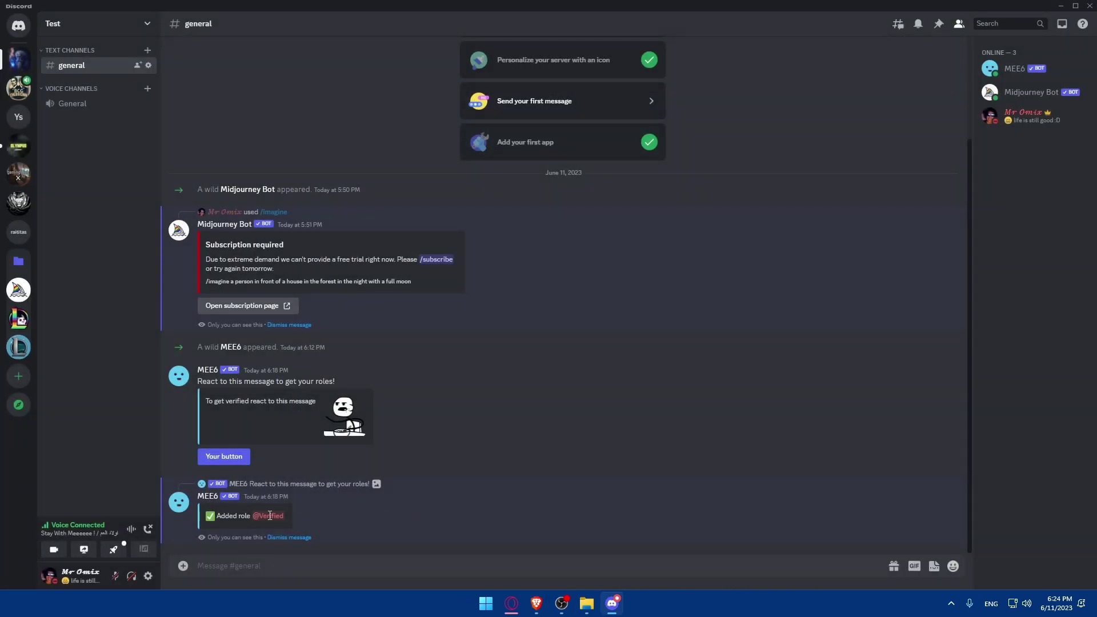
click(535, 609)
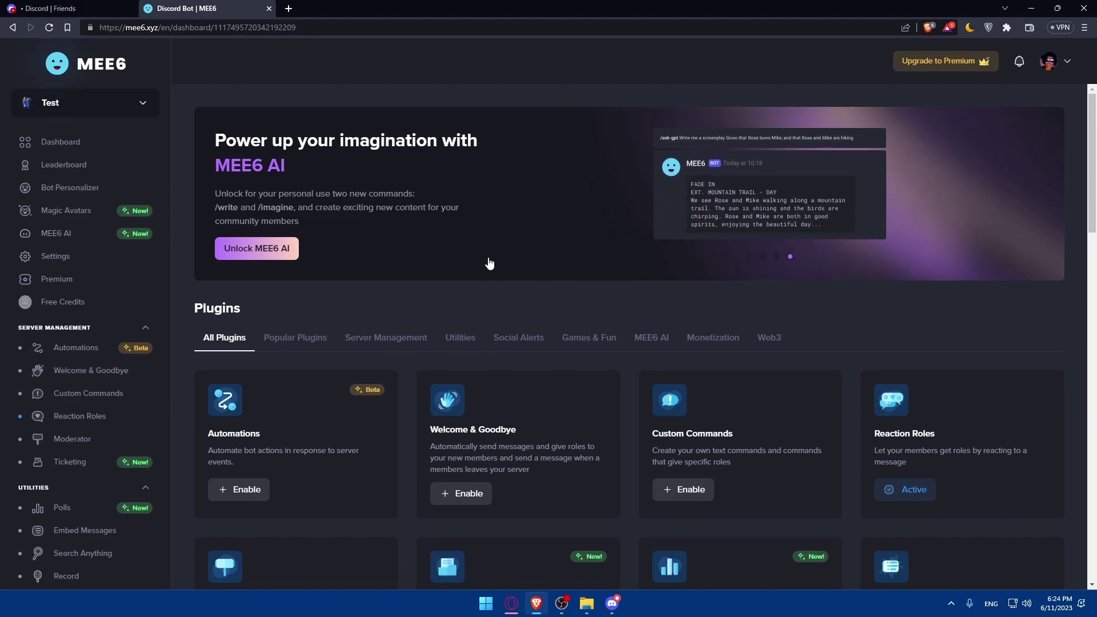
key(alt+Left)
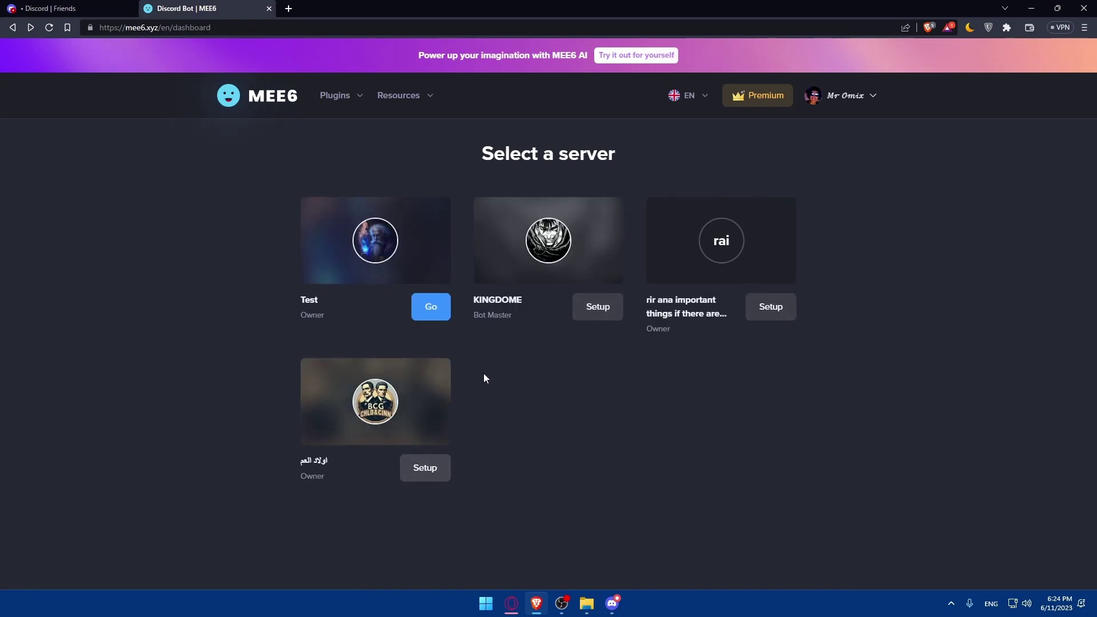
Start MEE6 setup on the rai server and continue in the centred authorization popup.
click(762, 310)
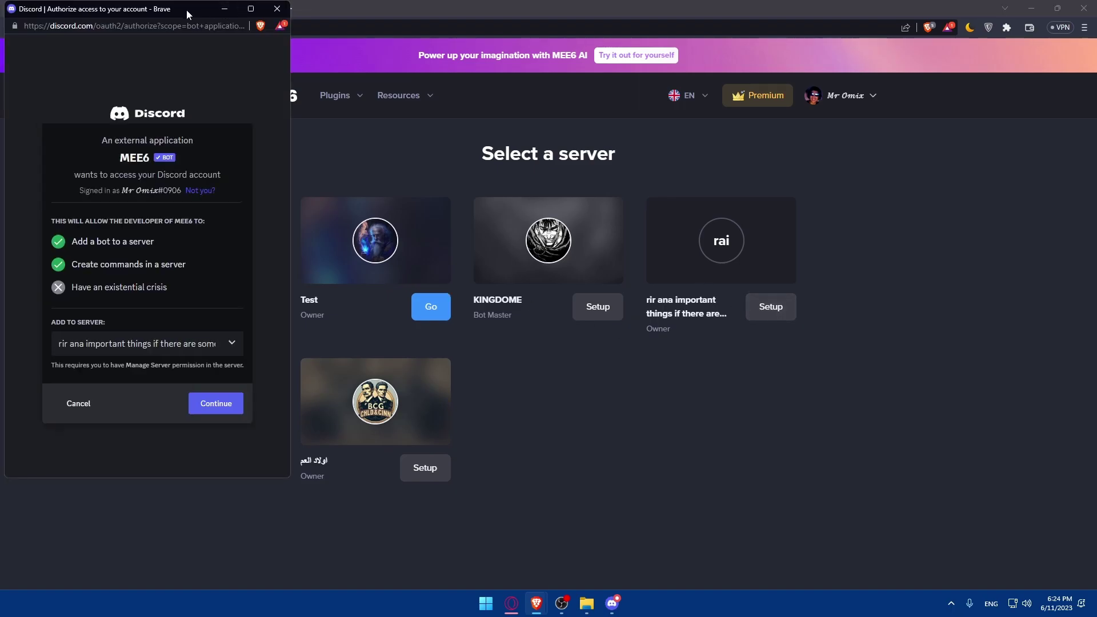
drag(191, 10, 623, 127)
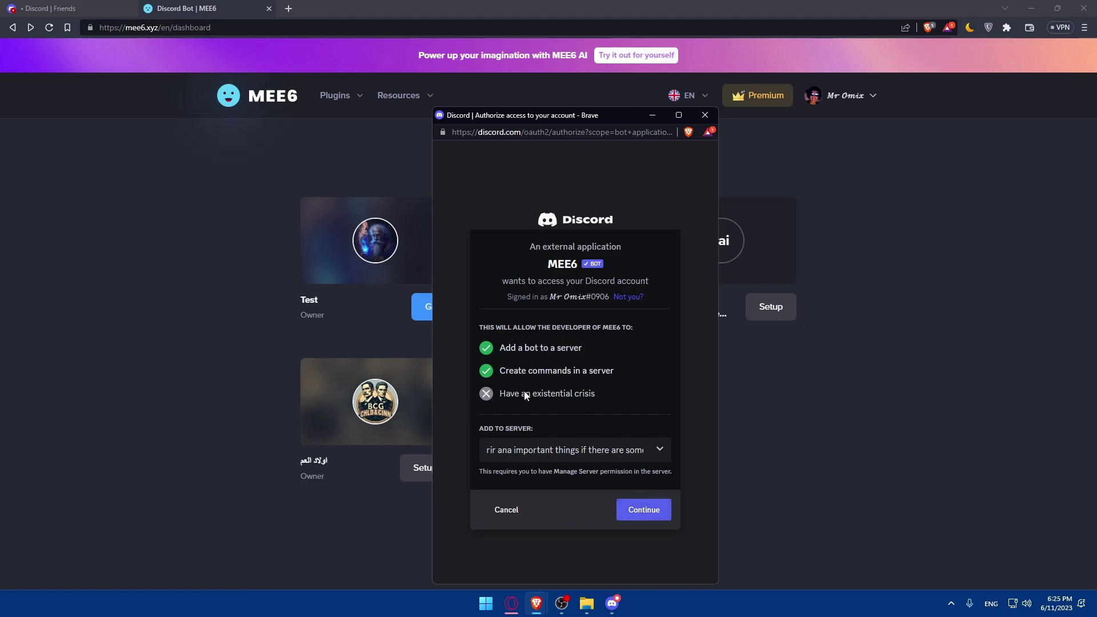
click(636, 503)
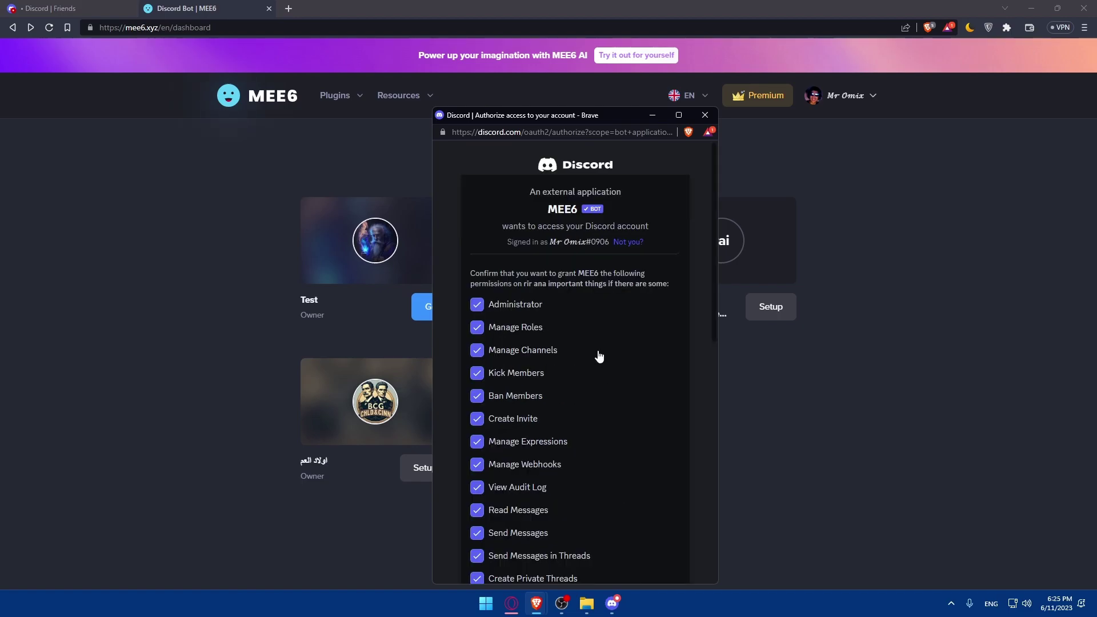
Review MEE6's requested bot permissions and open its privacy policy.
scroll(564, 314, down, 2)
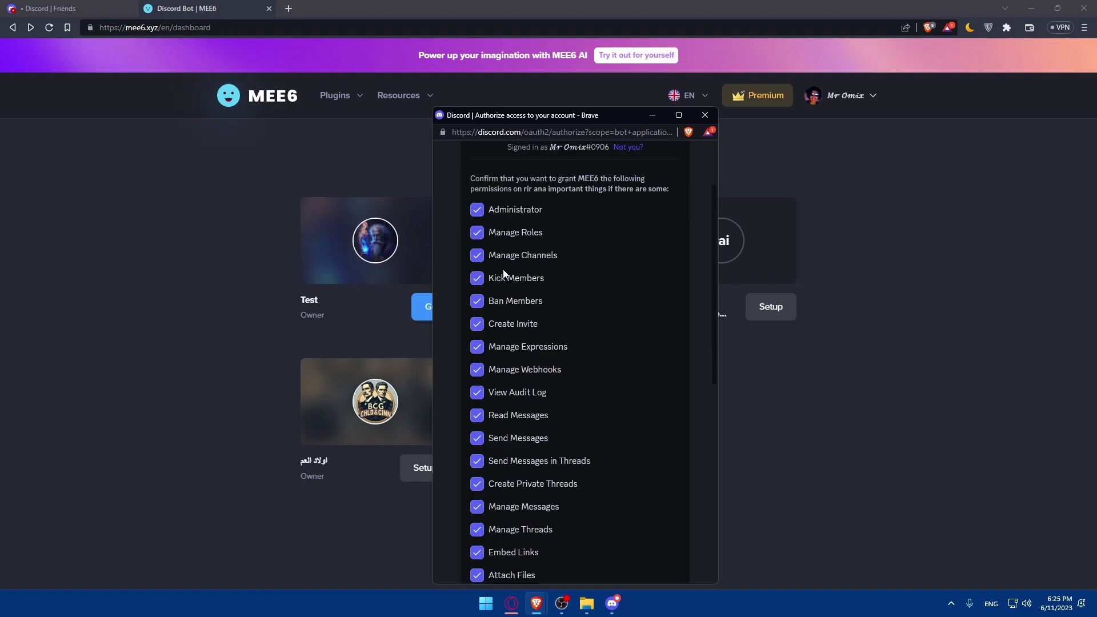
scroll(500, 429, down, 5)
scroll(510, 298, up, 5)
scroll(512, 343, down, 7)
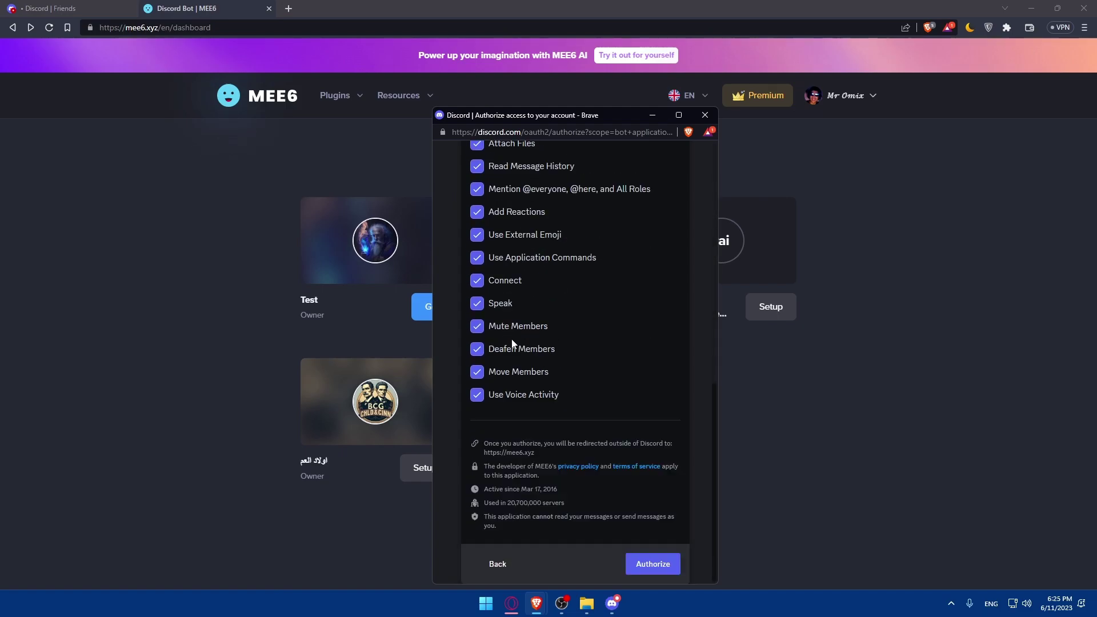
scroll(624, 336, up, 10)
scroll(536, 330, down, 10)
click(586, 468)
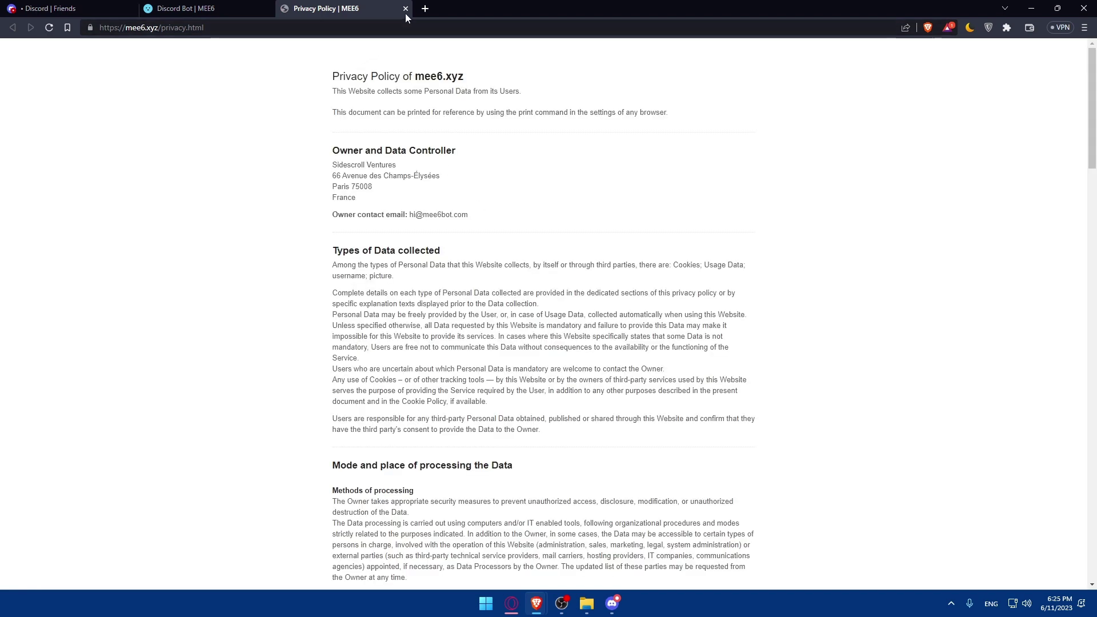
Skim MEE6's Privacy Policy and Terms of Use PDF, closing both tabs.
scroll(417, 77, down, 20)
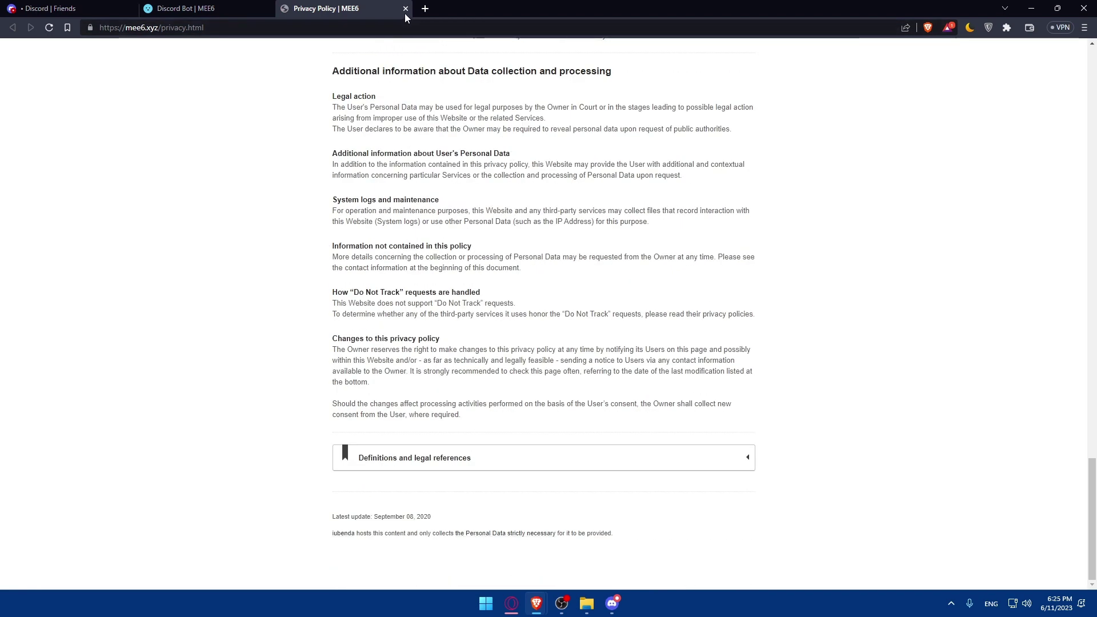
click(405, 10)
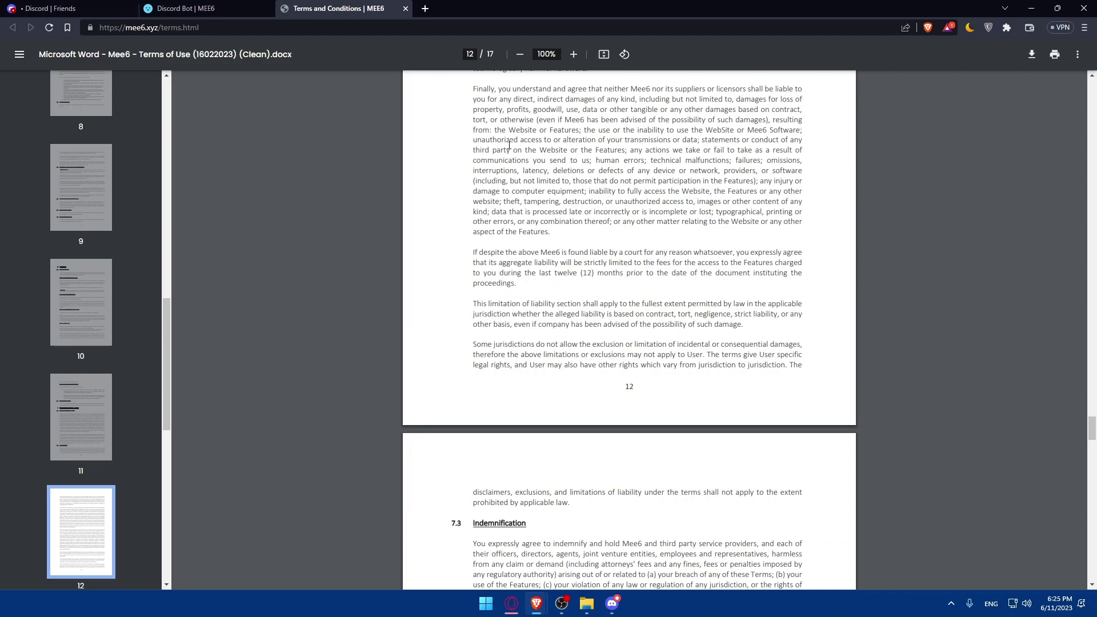
scroll(509, 145, down, 20)
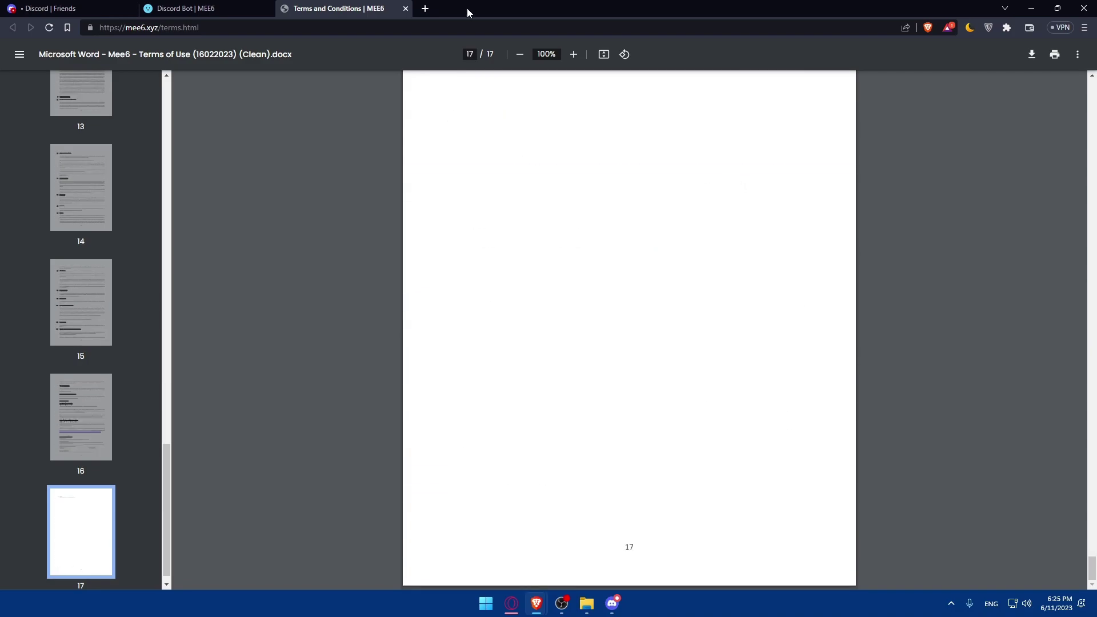
key(Page_Up)
key(Page_Up)
key(Page_Up)
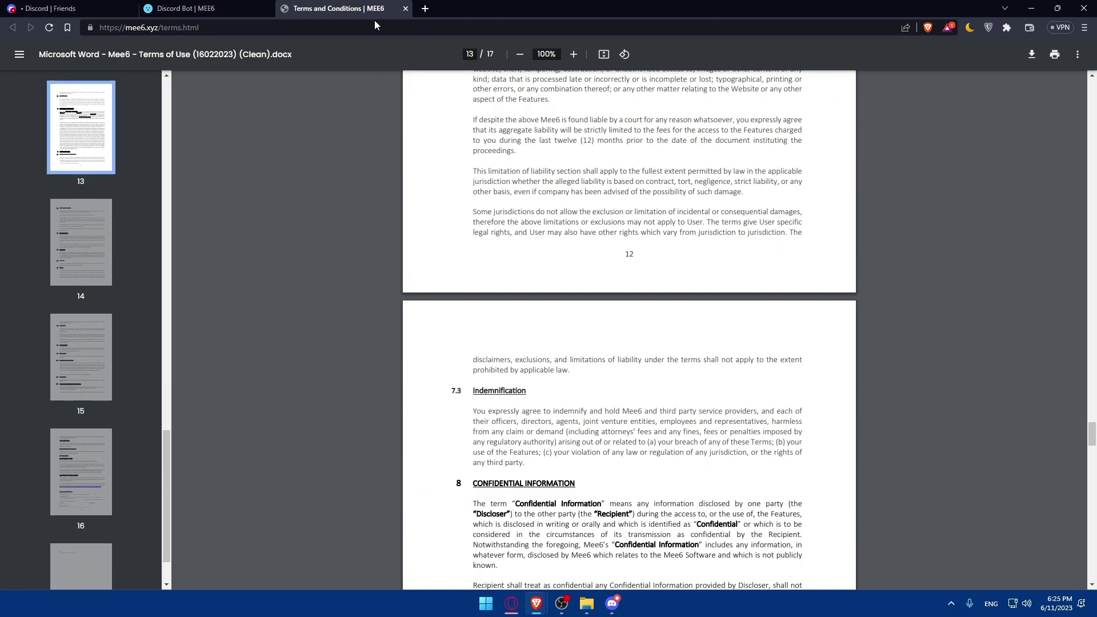
click(403, 8)
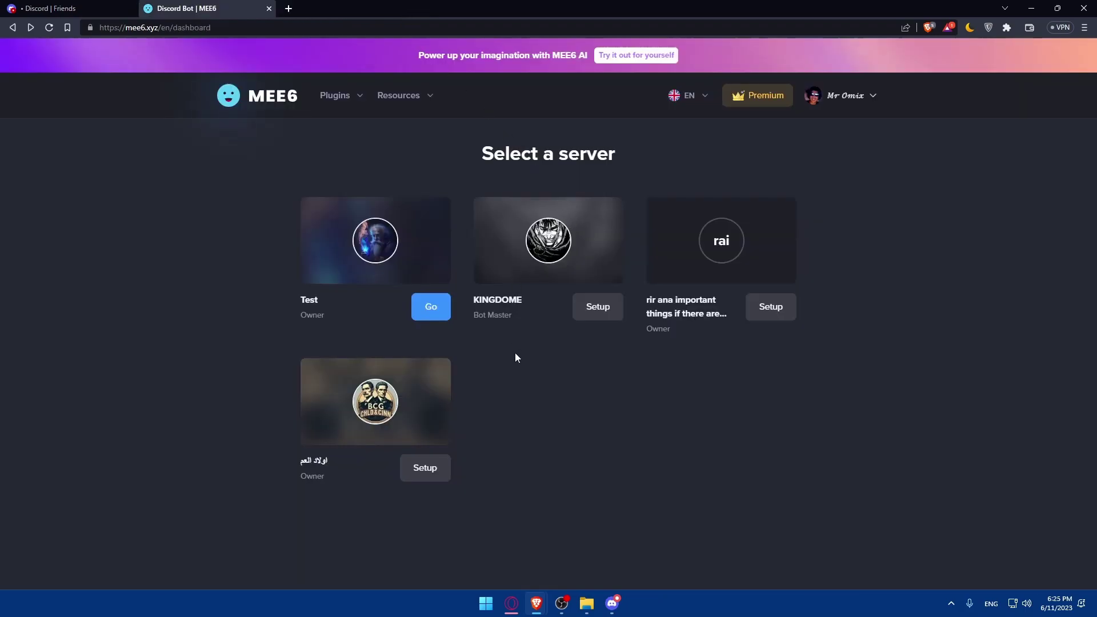
Close the rai authorization window without authorizing, then choose Go on the Test server.
mouse_move(536, 604)
click(598, 540)
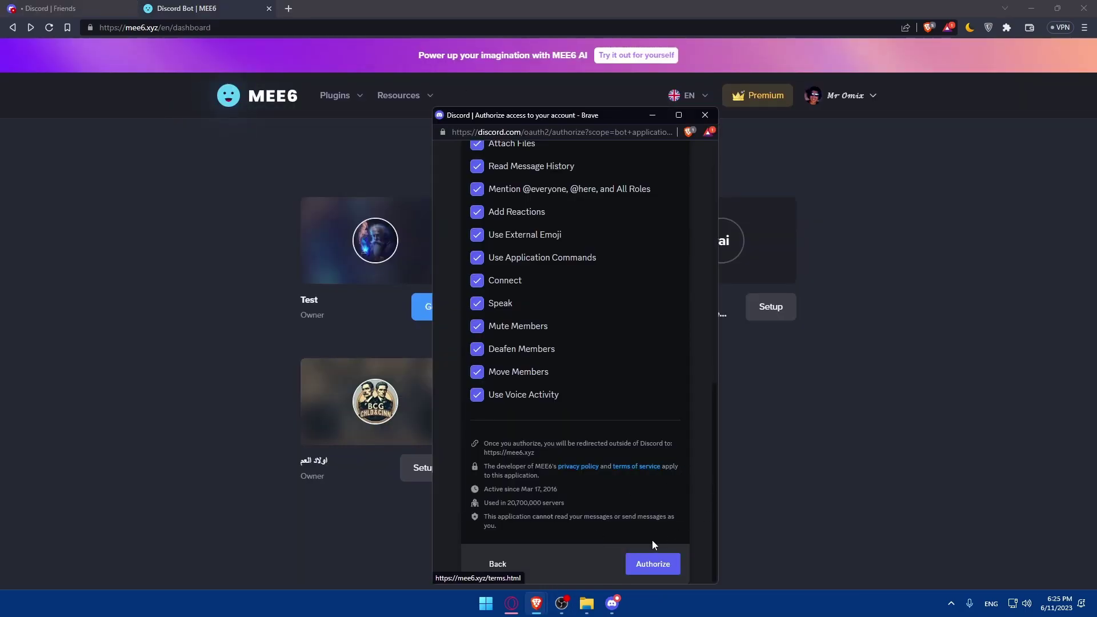
click(705, 115)
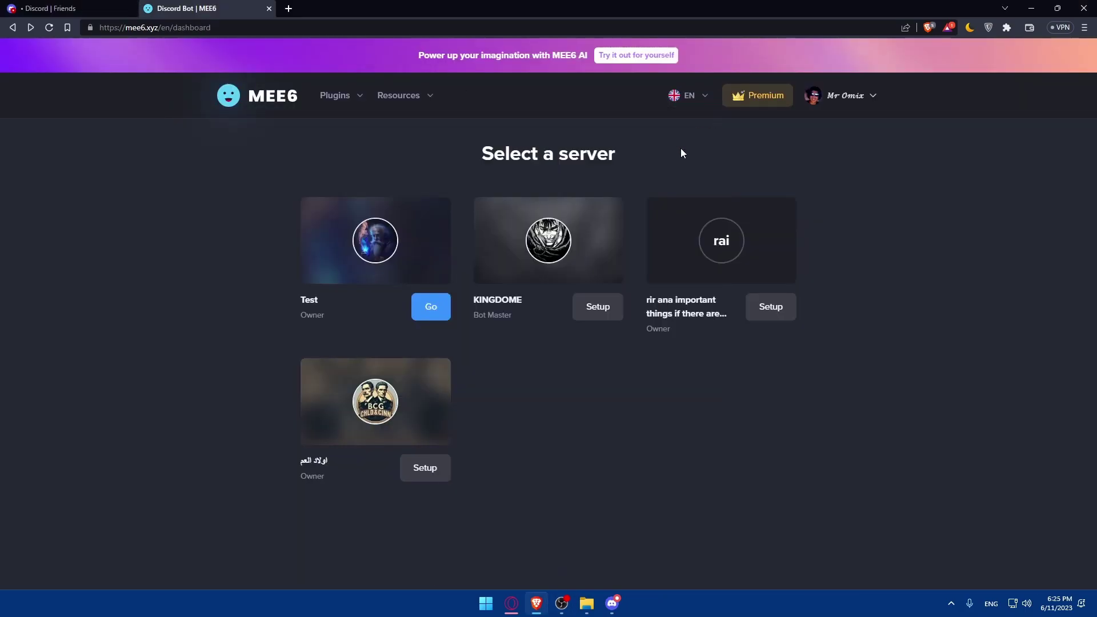
click(433, 307)
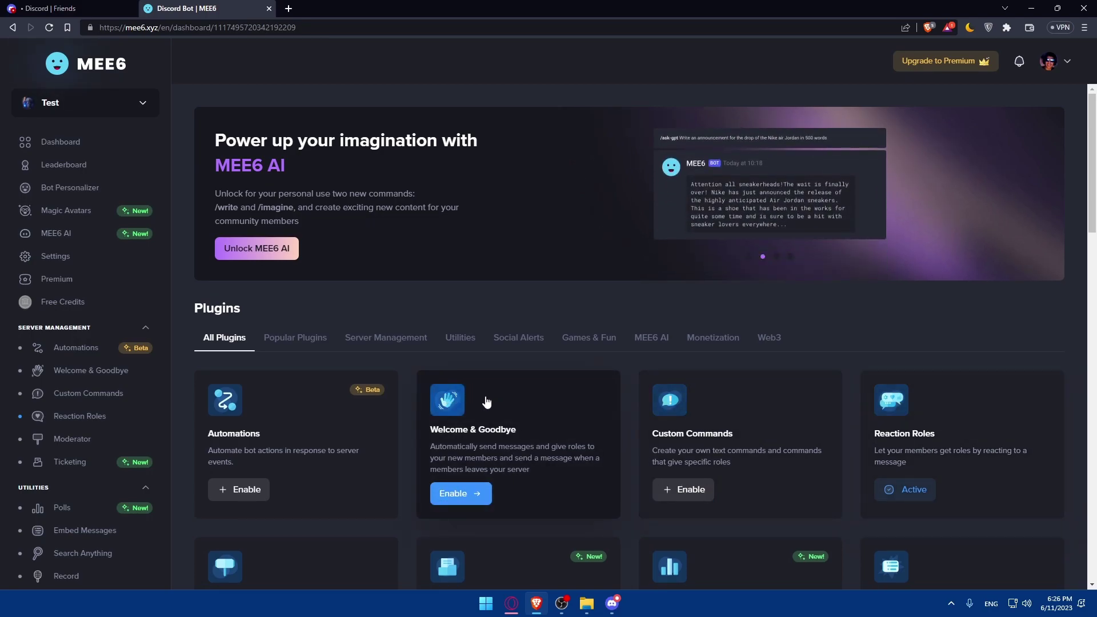
Open the Upgrade to Premium page in a new tab and select the Lifetime plan.
right_click(923, 59)
click(927, 71)
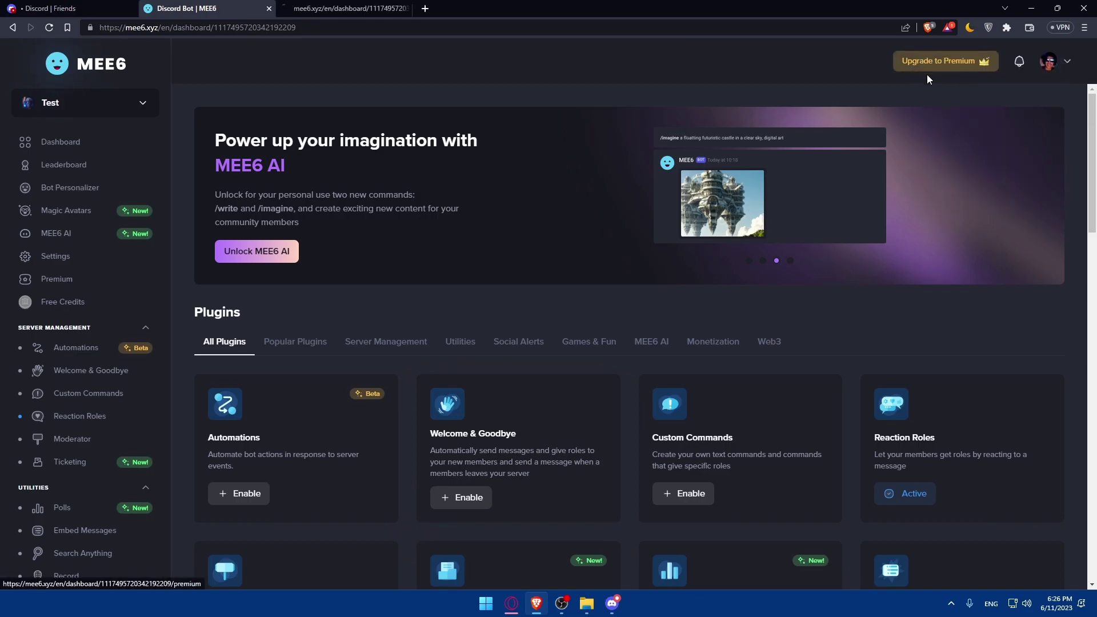
key(ctrl+Tab)
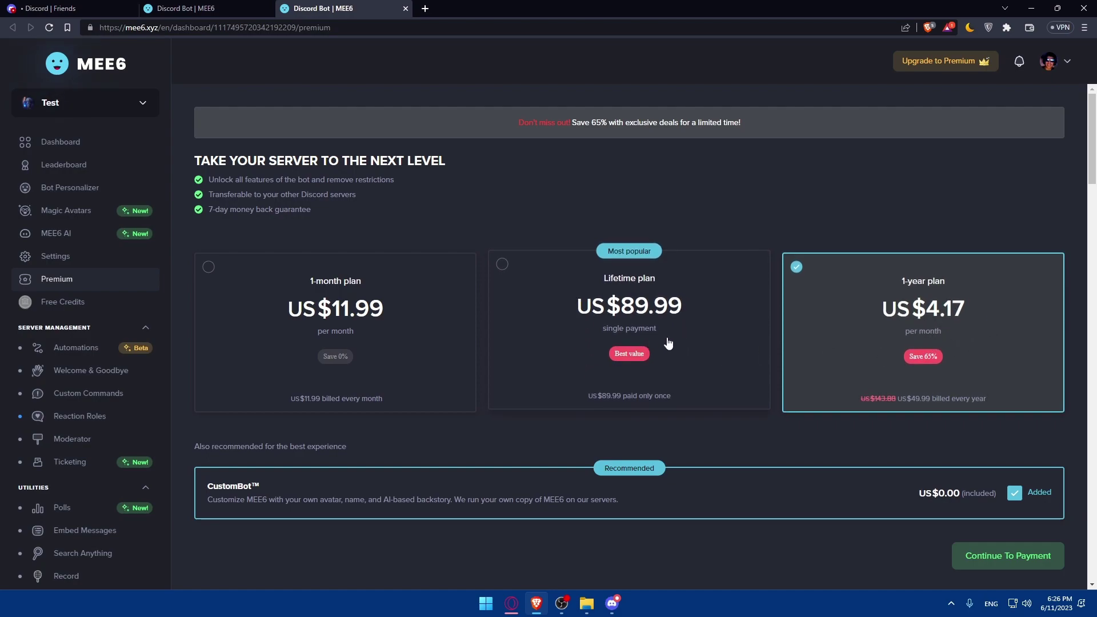
click(561, 279)
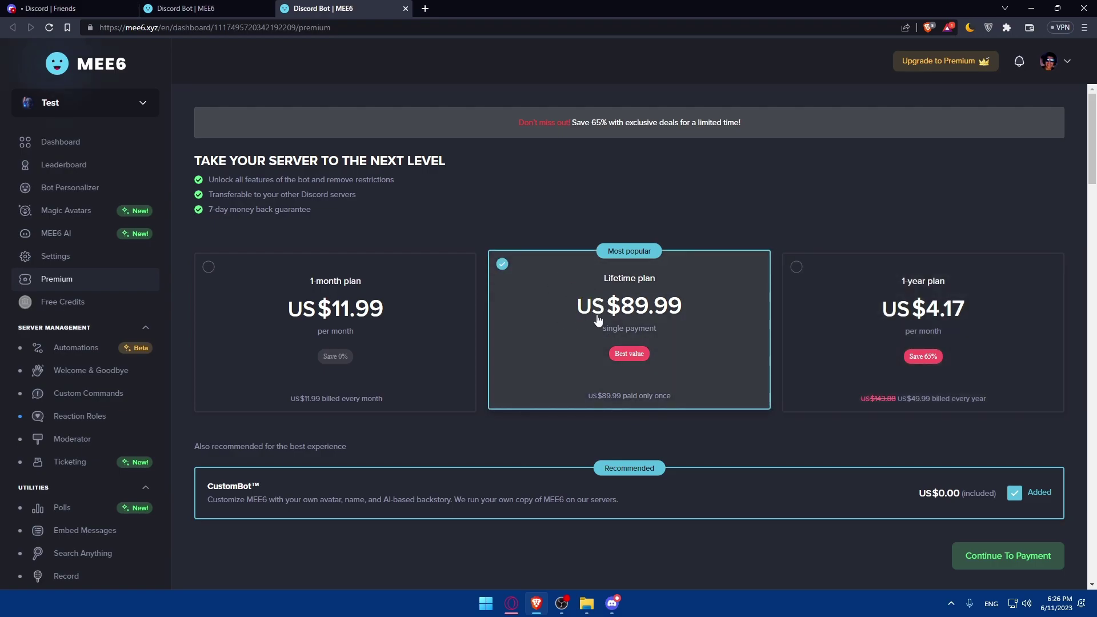
Browse the Premium feature comparison and FAQ, then close the Premium tab.
scroll(619, 302, down, 3)
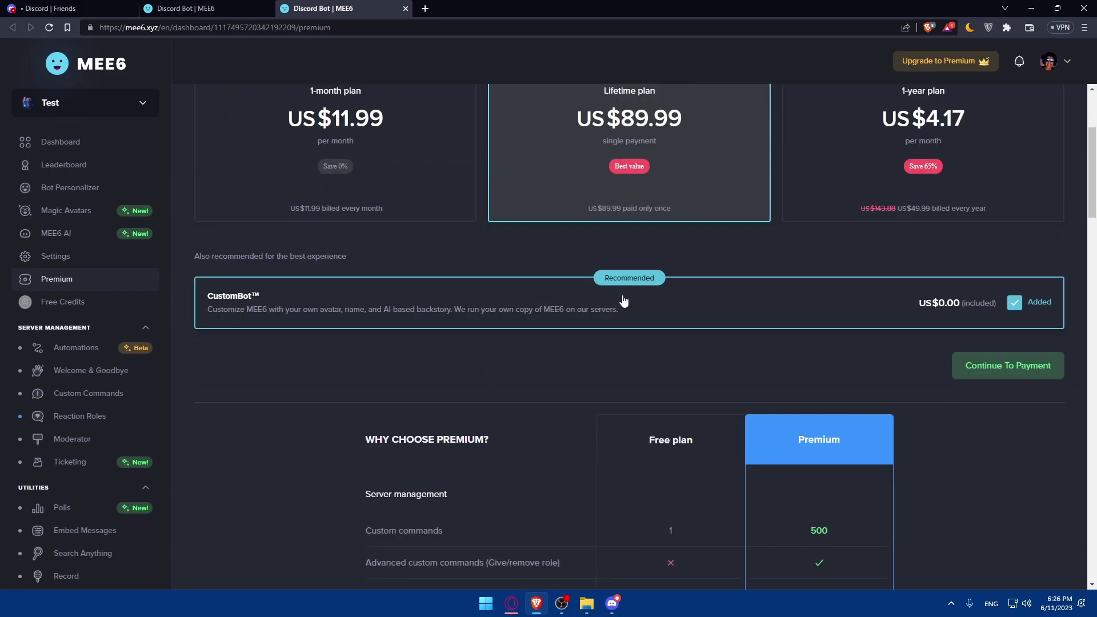
scroll(623, 295, down, 7)
scroll(623, 295, up, 5)
scroll(656, 229, down, 3)
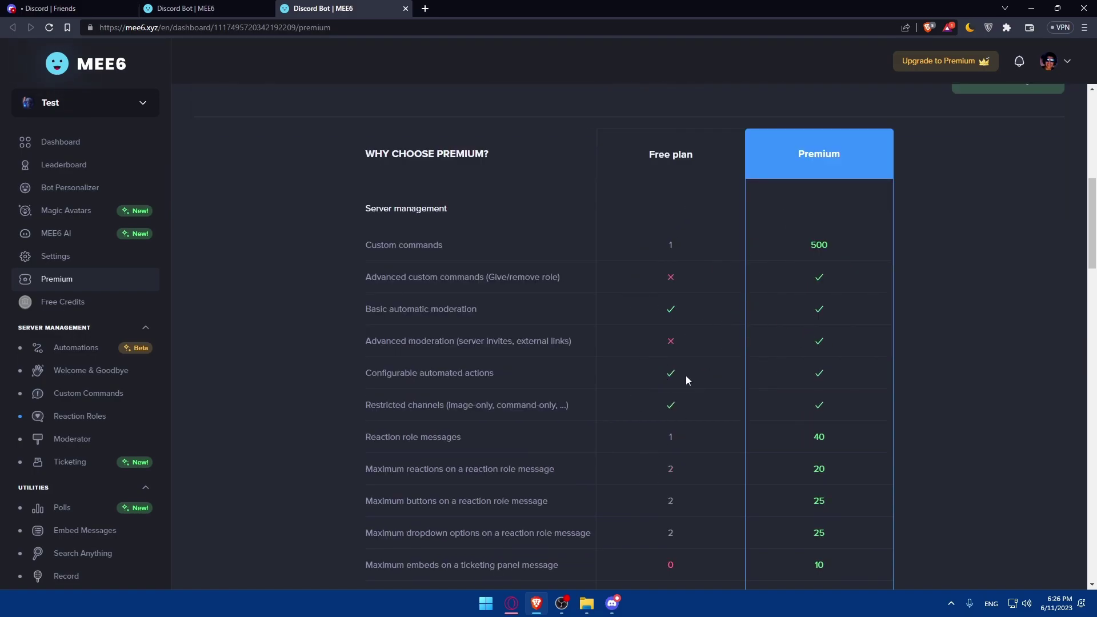
scroll(723, 394, down, 3)
scroll(714, 384, down, 20)
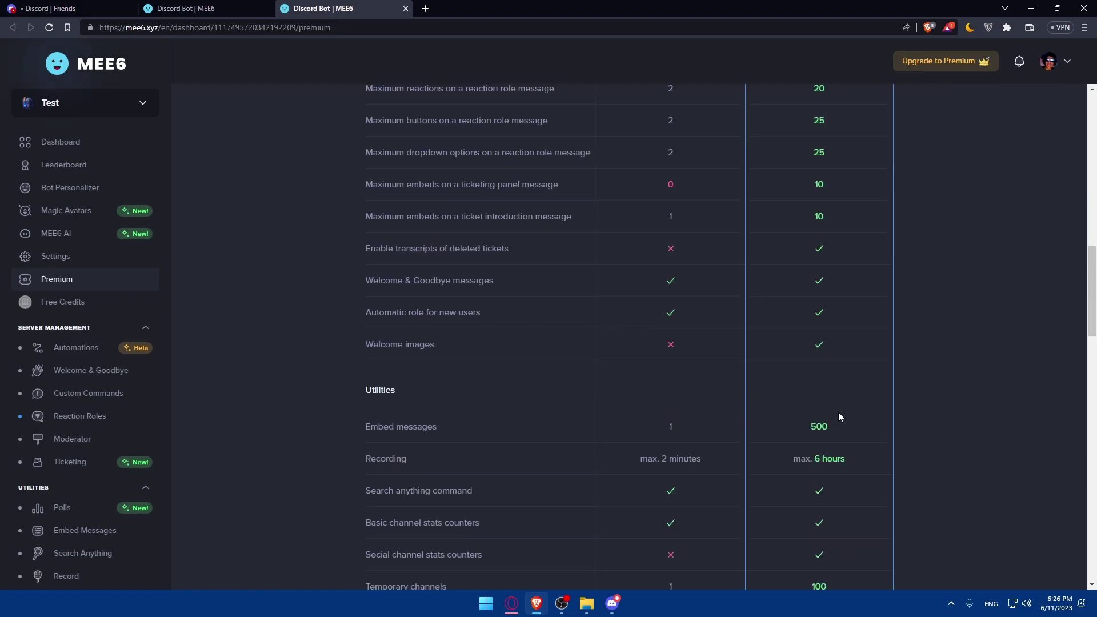
scroll(852, 384, up, 8)
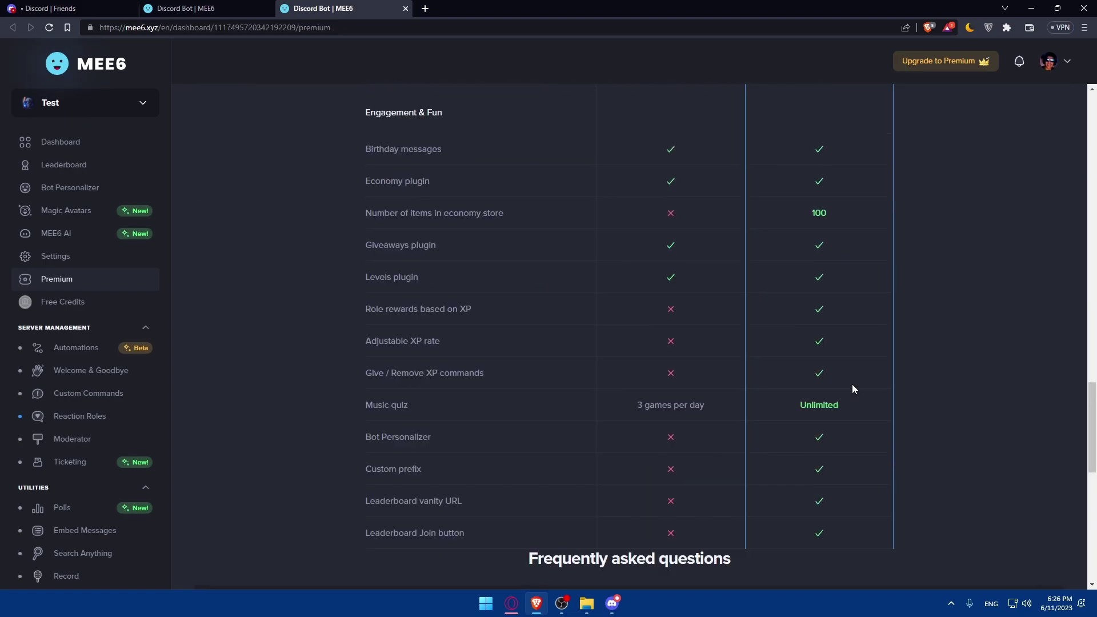
scroll(852, 384, down, 10)
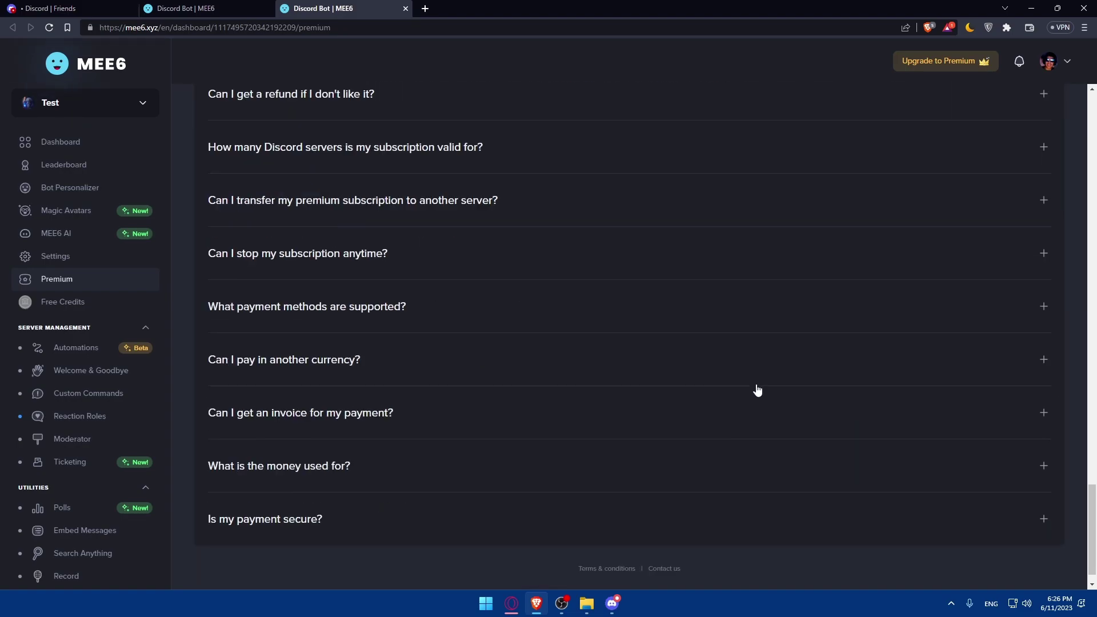
click(405, 9)
Enable the Welcome & Goodbye card in the Test server's Plugins section.
scroll(517, 311, down, 2)
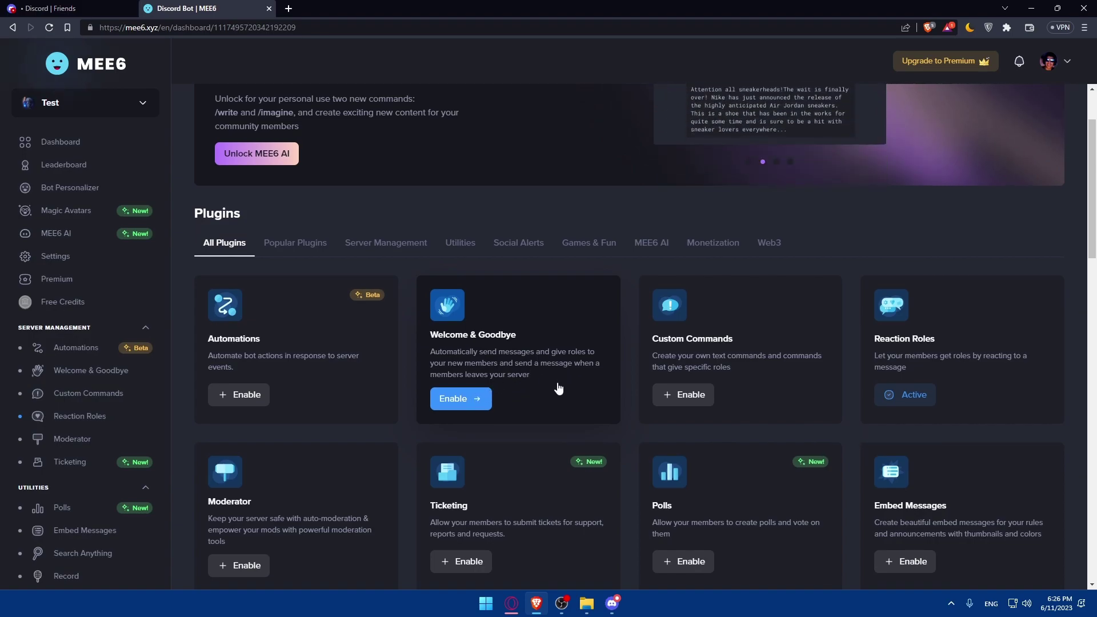
click(466, 407)
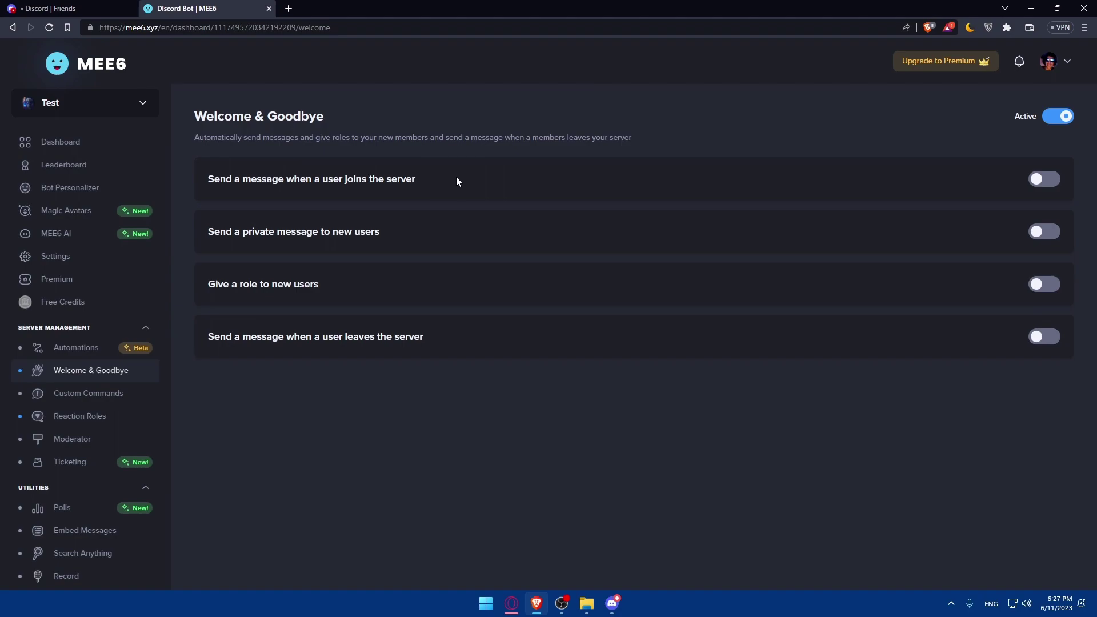
Turn on the join message and choose #general as the Welcome Message Channel.
click(1042, 179)
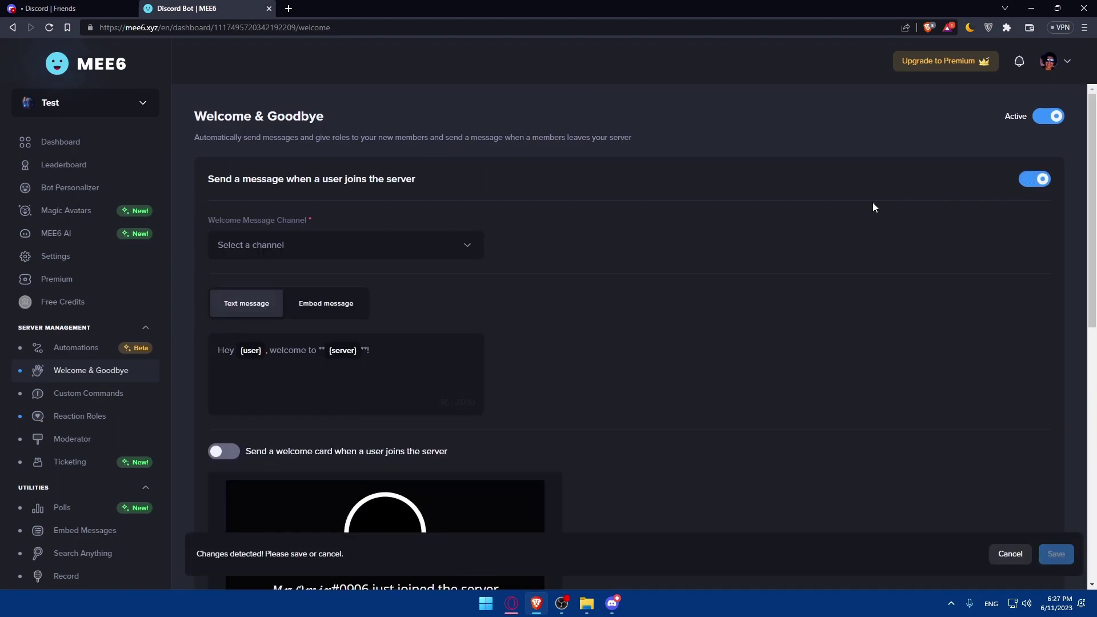
click(404, 250)
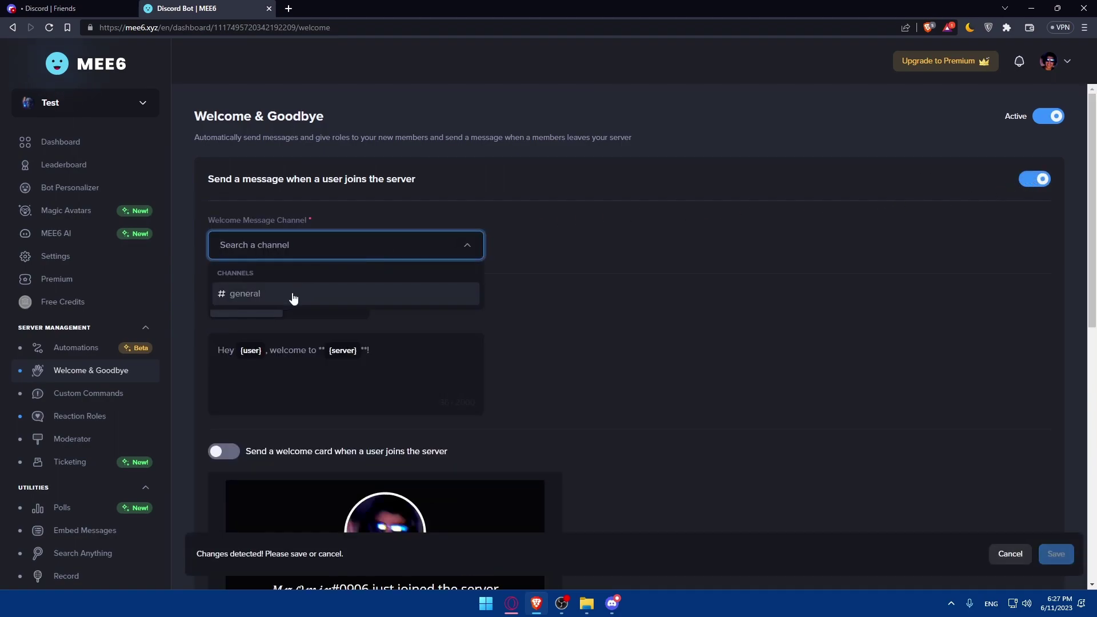
click(247, 295)
key(alt+Tab)
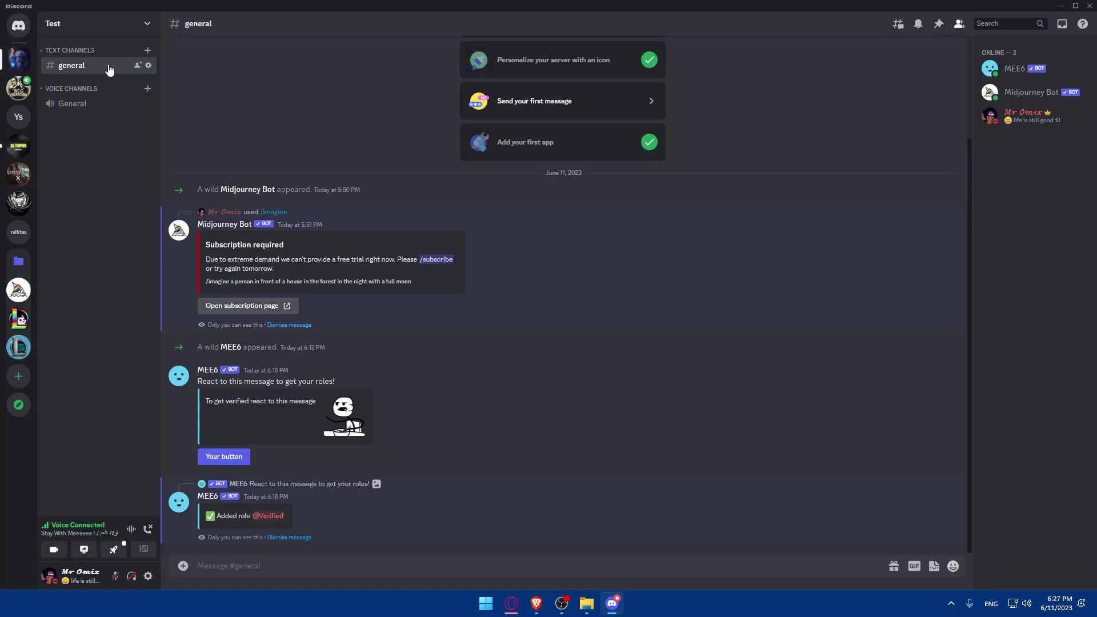
click(536, 604)
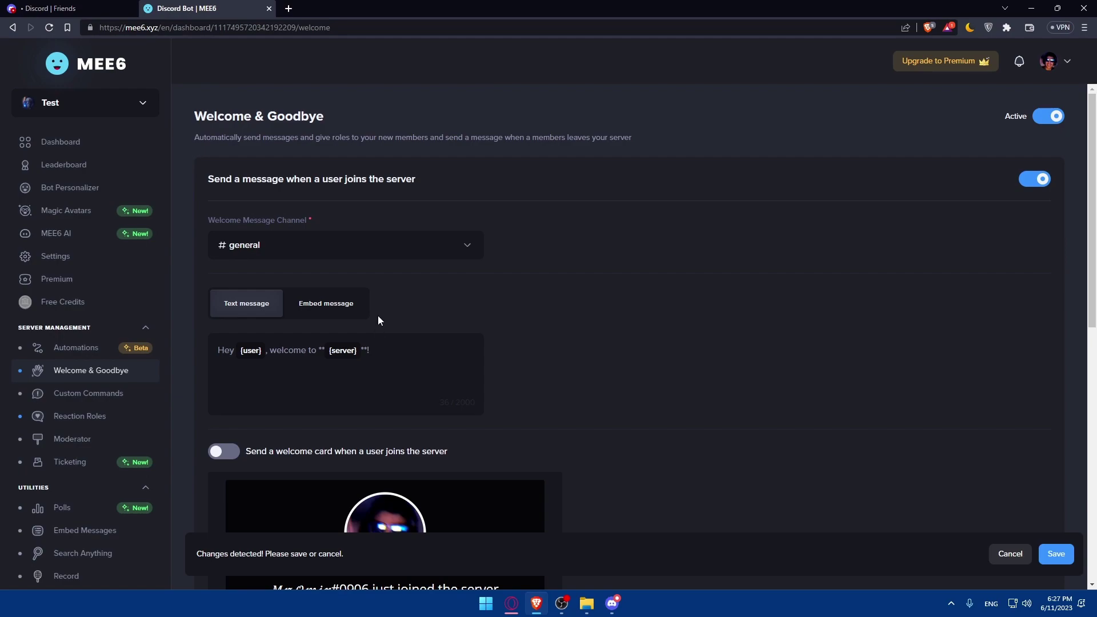
Try the Embed format, revert to Text message, and start editing the welcome text.
scroll(332, 297, down, 2)
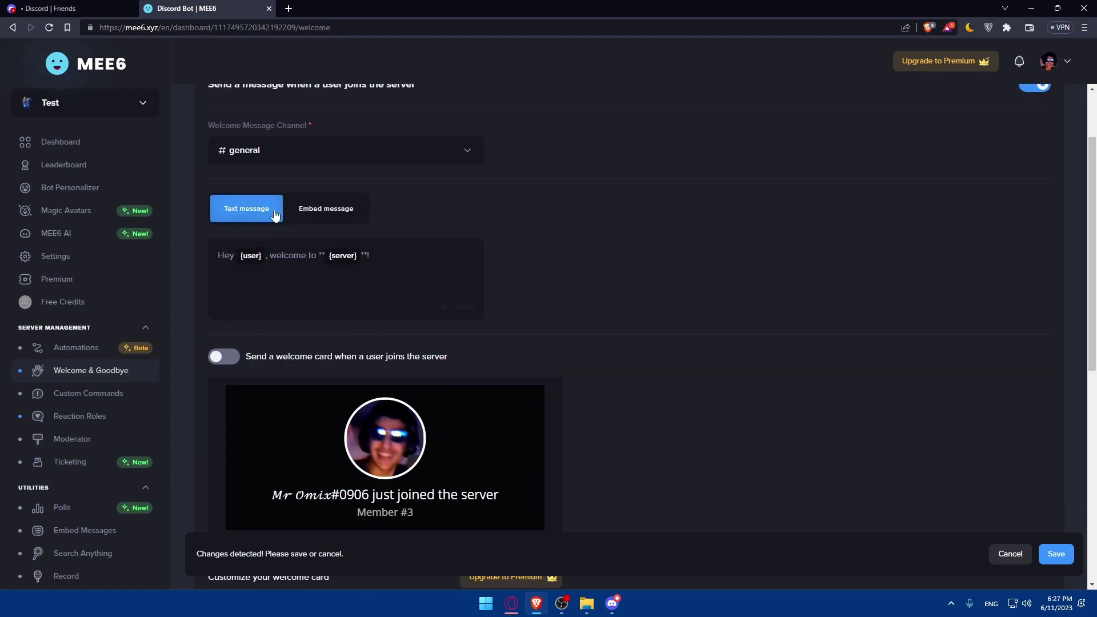
click(303, 220)
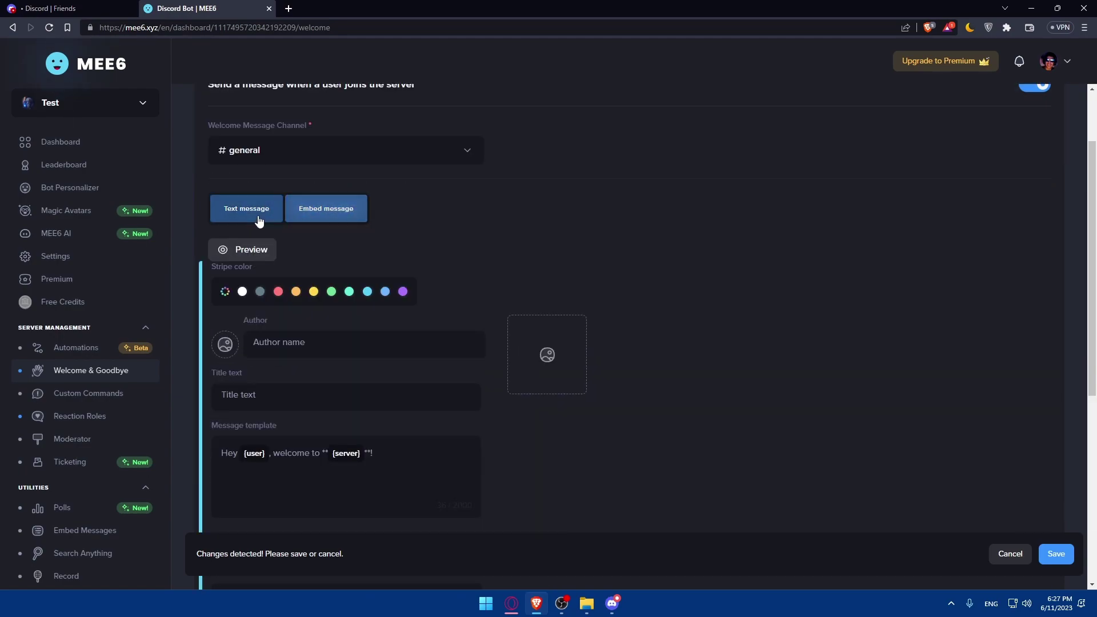
click(256, 213)
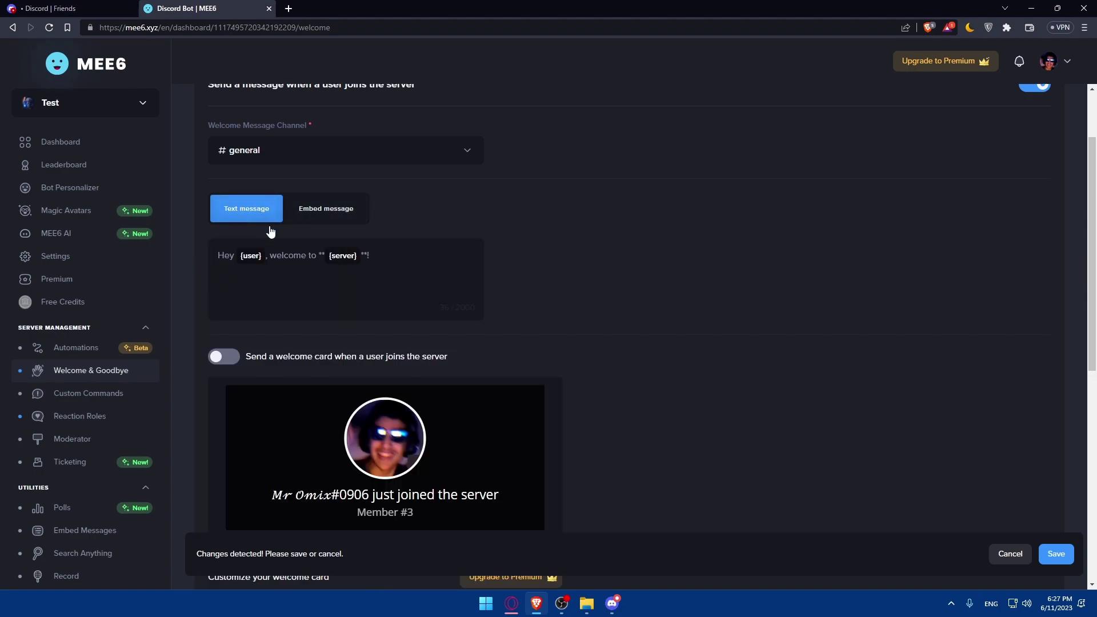
click(233, 258)
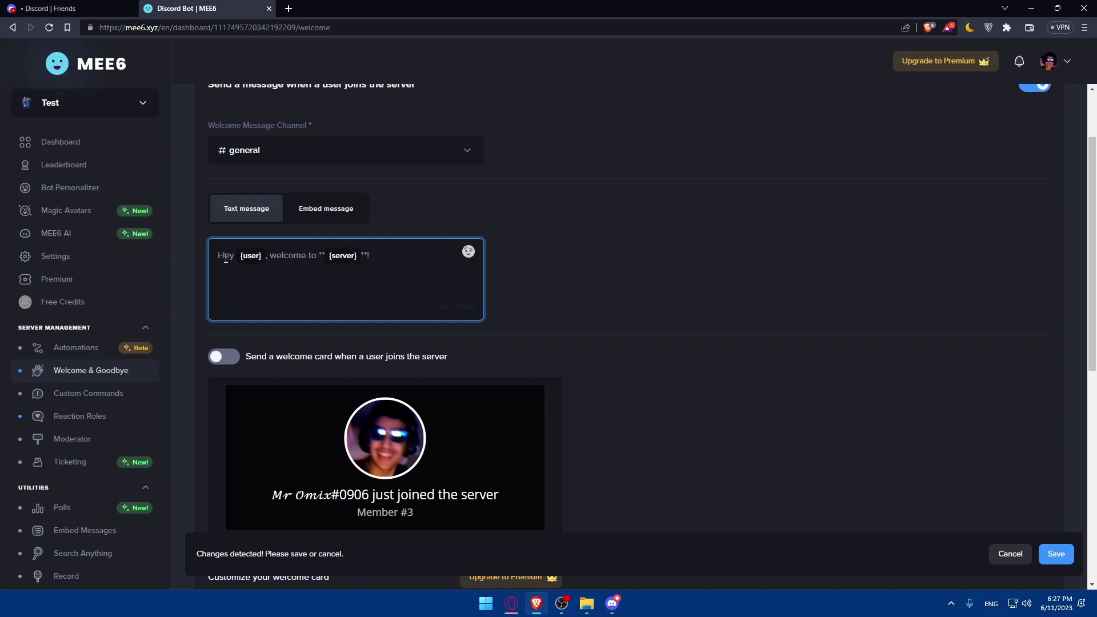
text(h)
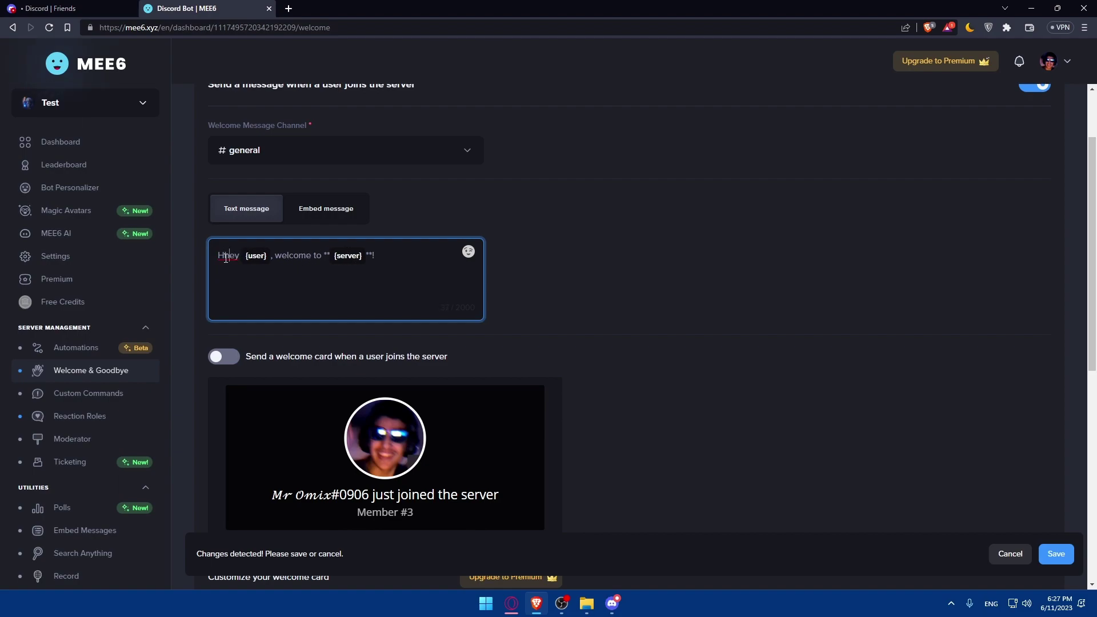
double_click(226, 258)
key(BackSpace)
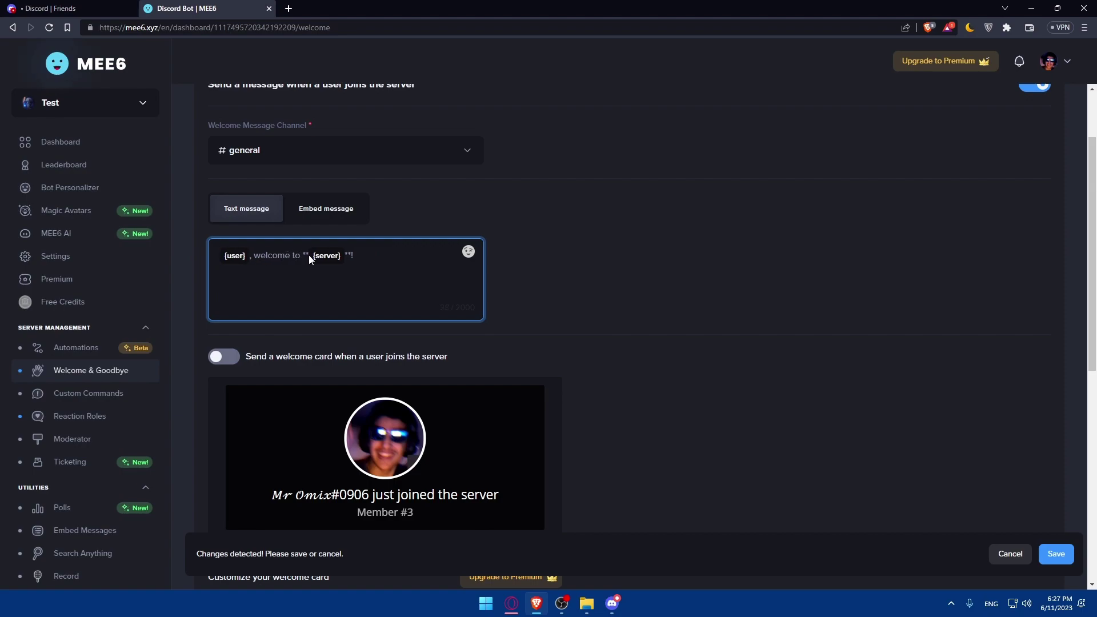
drag(302, 257, 219, 257)
key(BackSpace)
drag(336, 256, 184, 269)
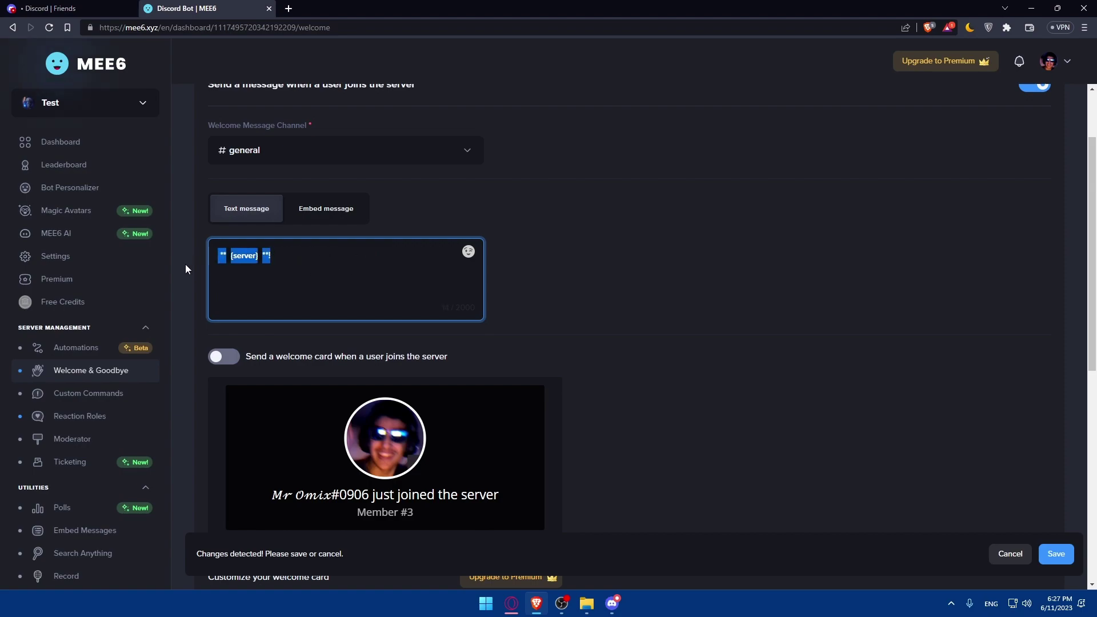
key(BackSpace)
key(ctrl+z)
key(ctrl+z)
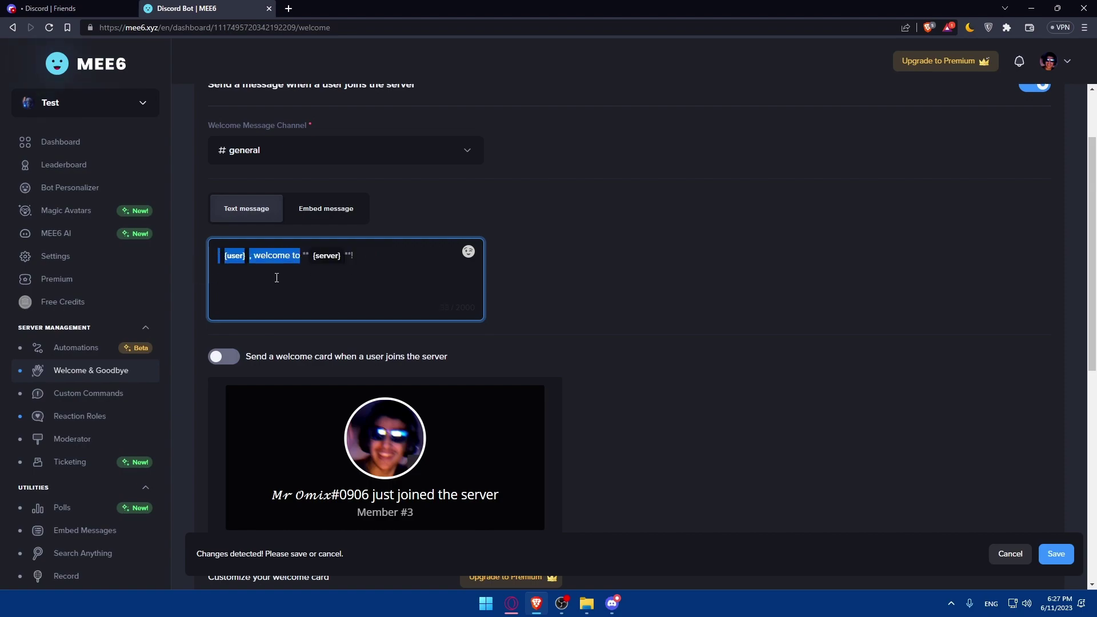
click(291, 287)
drag(300, 263, 255, 260)
click(223, 260)
text(Hhey)
key(Left)
key(Left)
key(BackSpace)
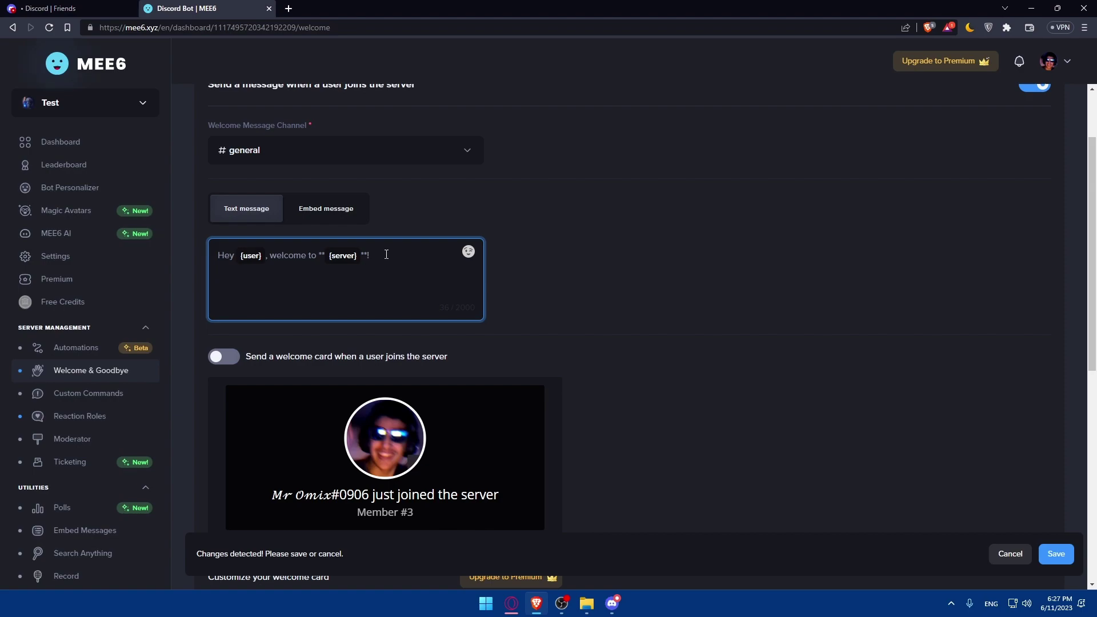
drag(386, 255, 184, 252)
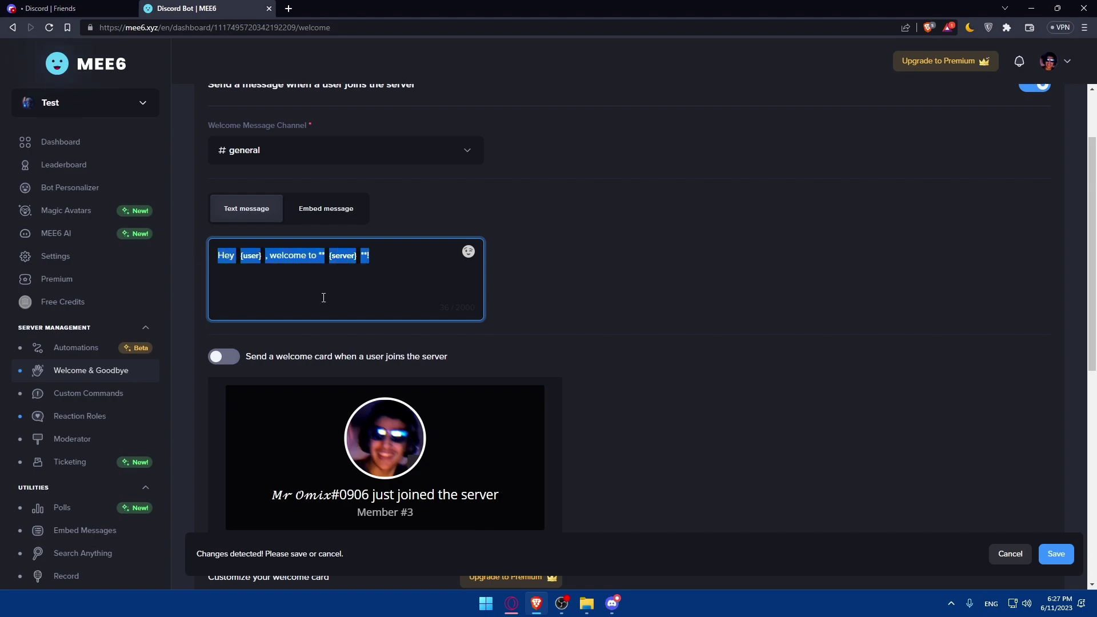
click(619, 299)
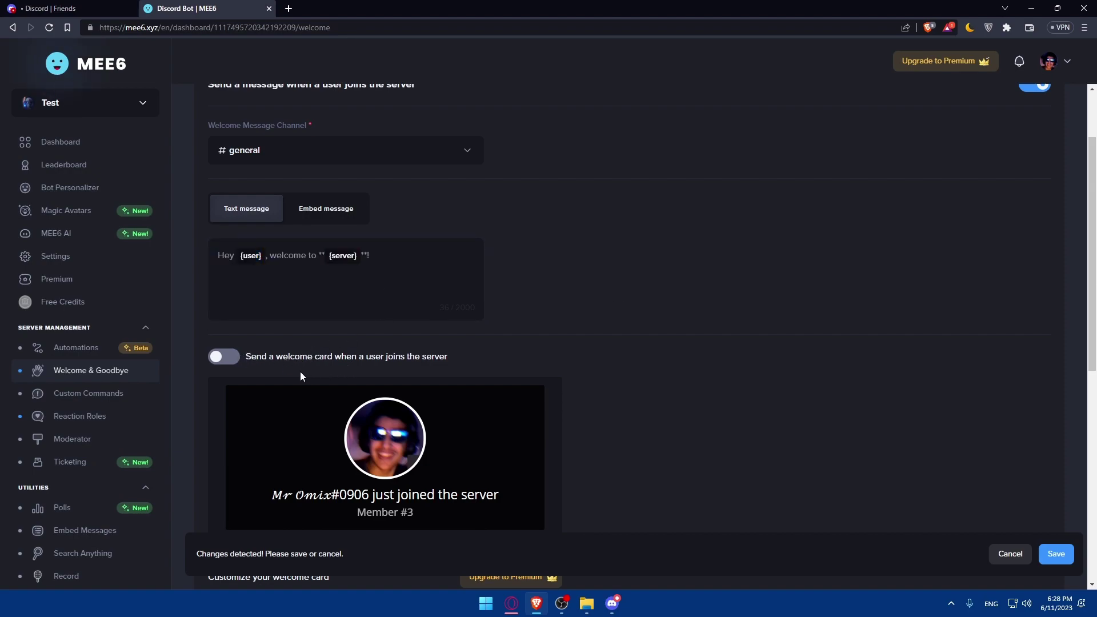
Toggle the welcome card on and off, then flip the message from Embed back to Text.
click(224, 362)
click(224, 364)
scroll(223, 363, down, 8)
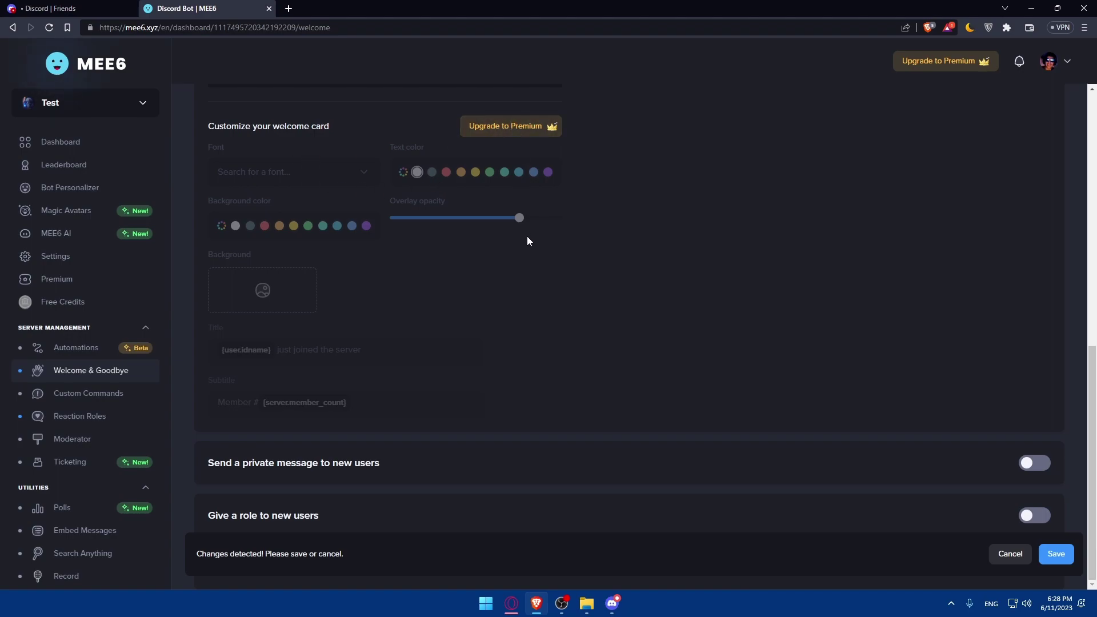
scroll(571, 262, up, 10)
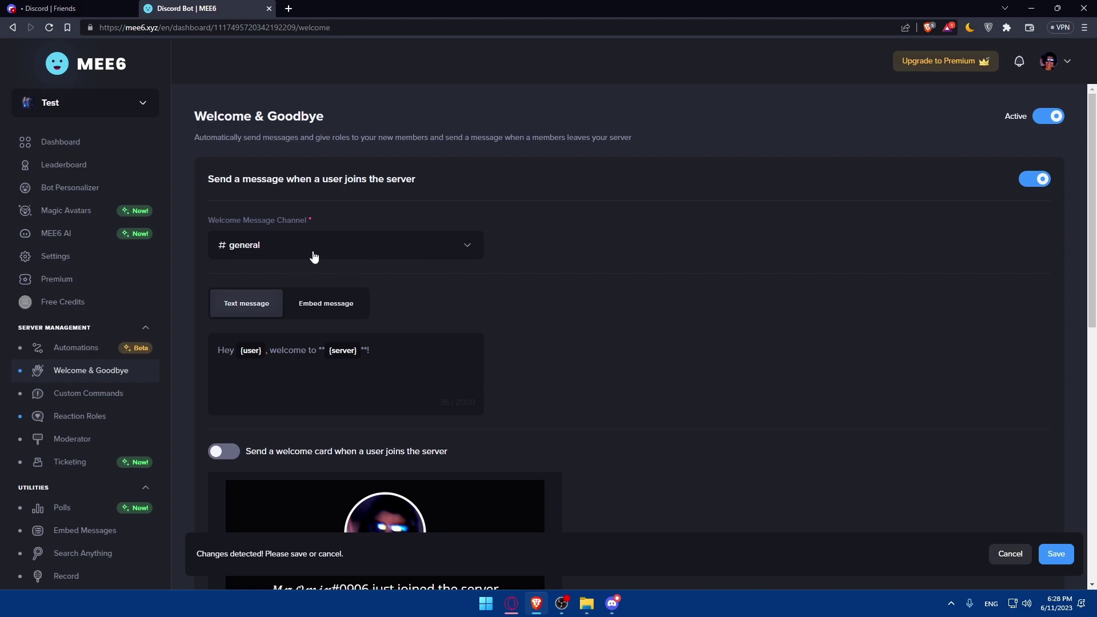
click(329, 304)
click(246, 303)
scroll(686, 312, down, 5)
Save the Welcome & Goodbye settings and bring Discord back to the front.
click(1052, 546)
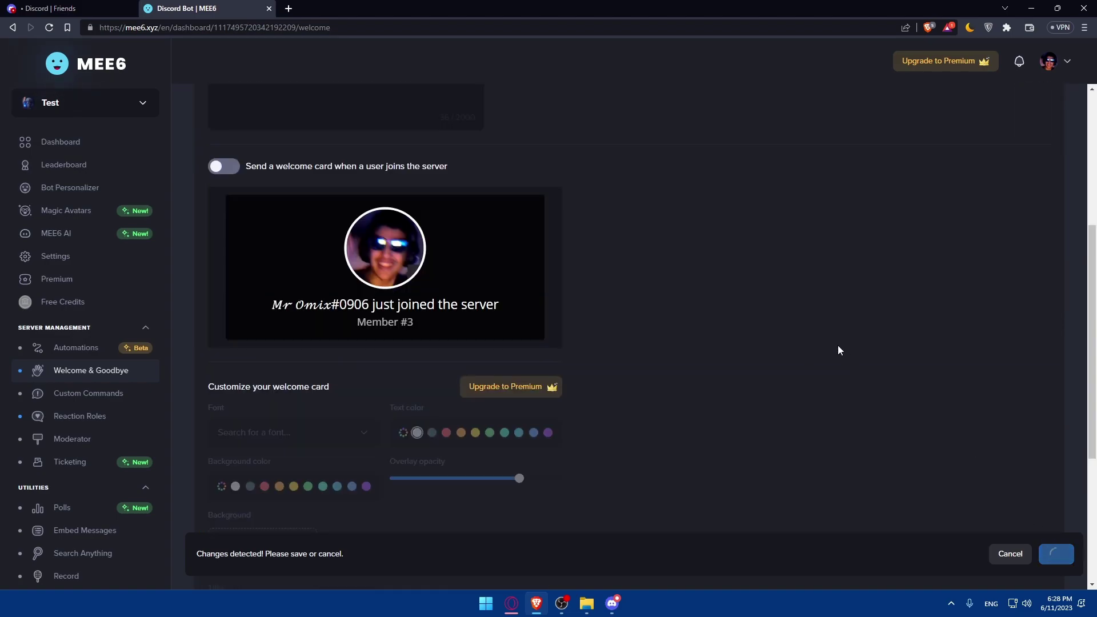
scroll(838, 345, up, 5)
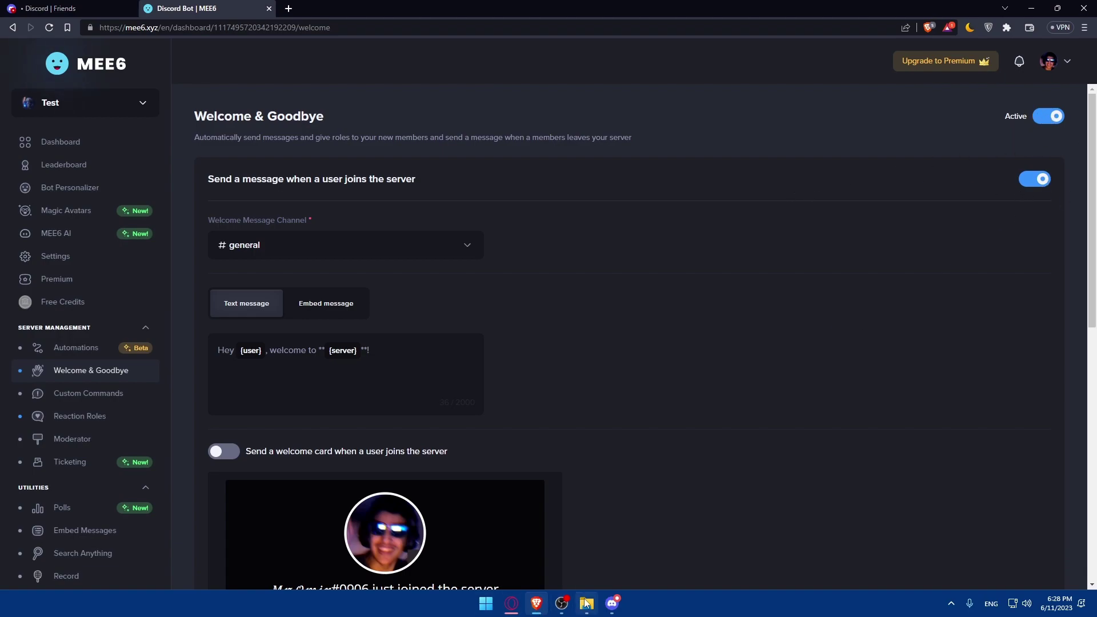
click(612, 604)
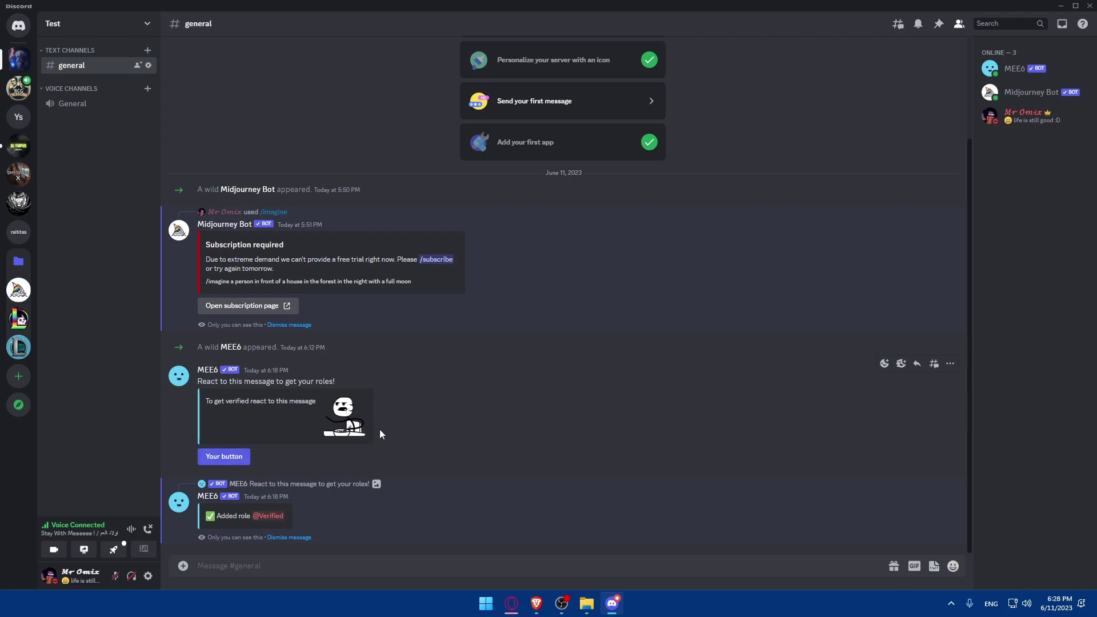
Clear a stray dash from the message box, then invite a friend via the Test server's Invite People.
text(-)
key(BackSpace)
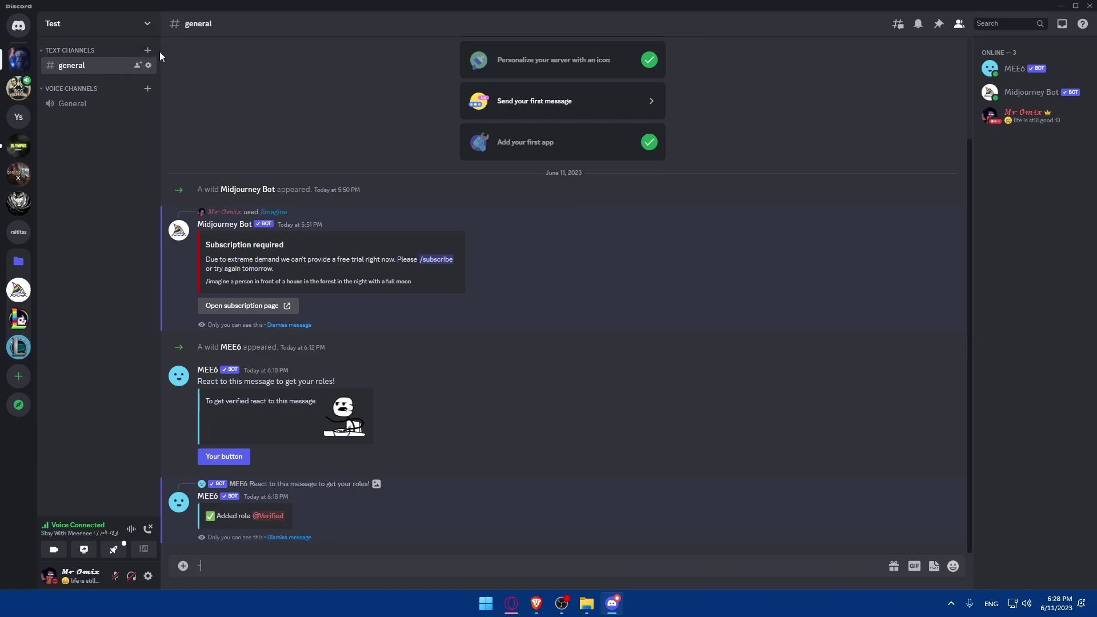
click(149, 27)
click(111, 73)
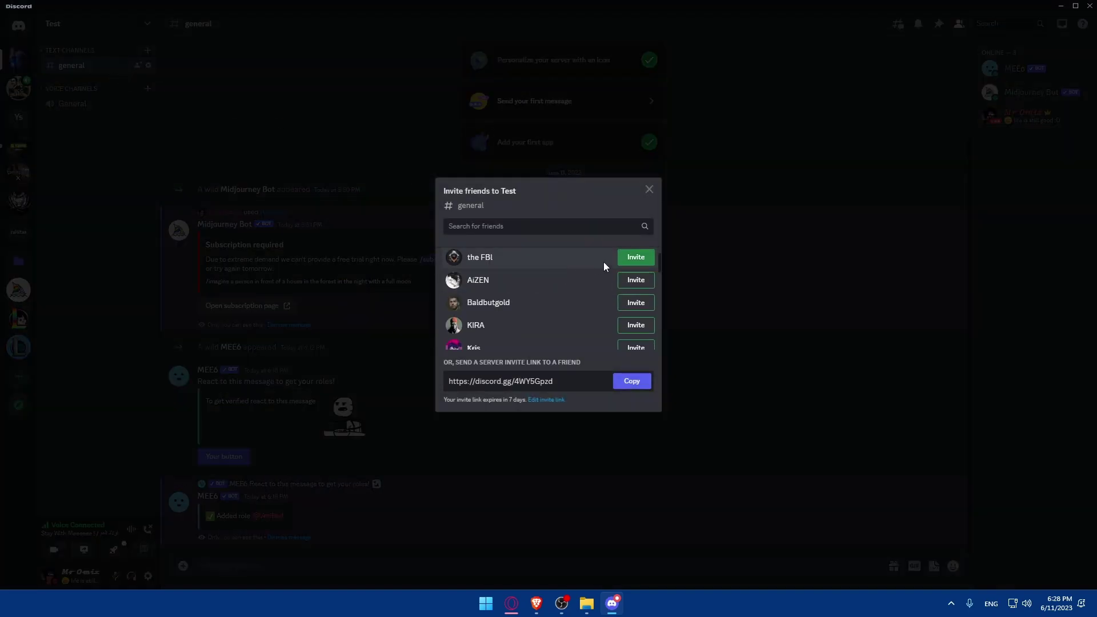
click(631, 259)
click(650, 190)
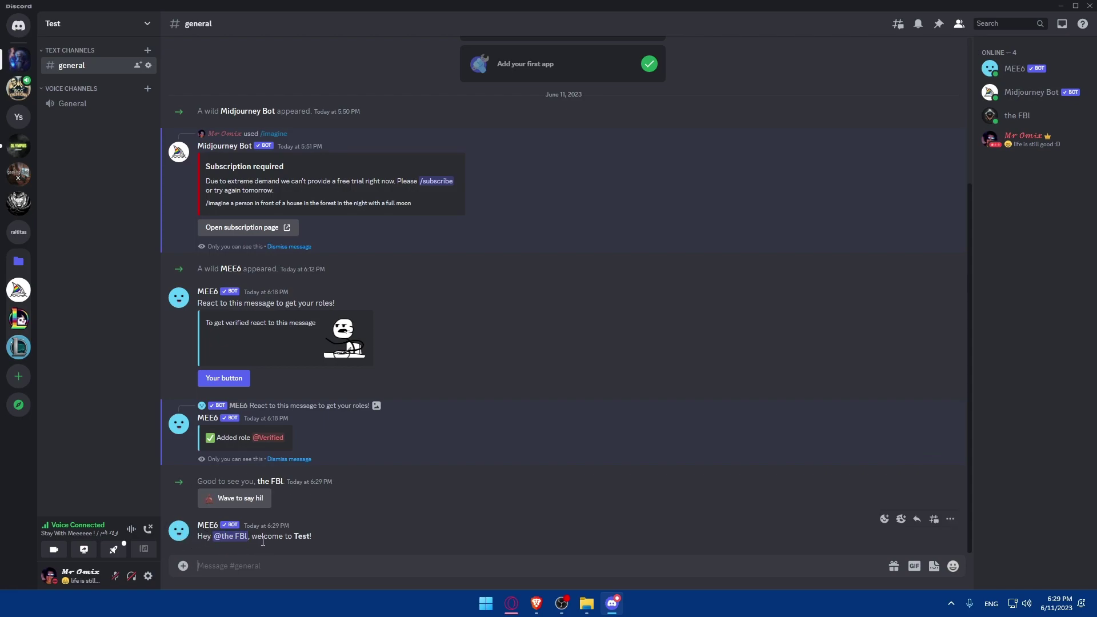
double_click(302, 537)
text(-)
text(--)
key(BackSpace)
key(BackSpace)
key(BackSpace)
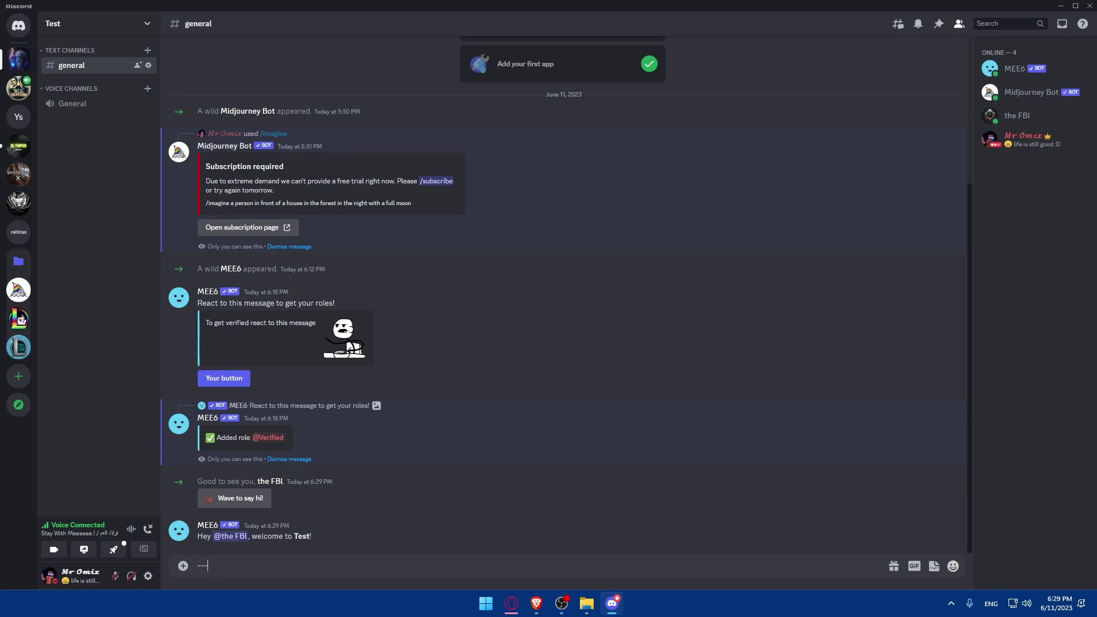